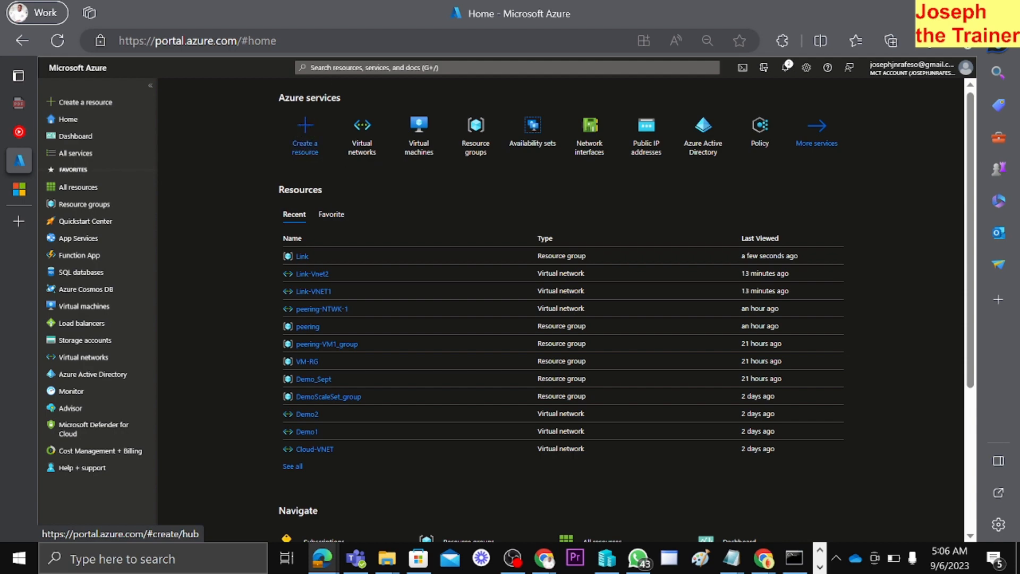
- Search for "virtual machine" and start creating a new virtual machine from the Marketplace result
click(314, 67)
text(vir)
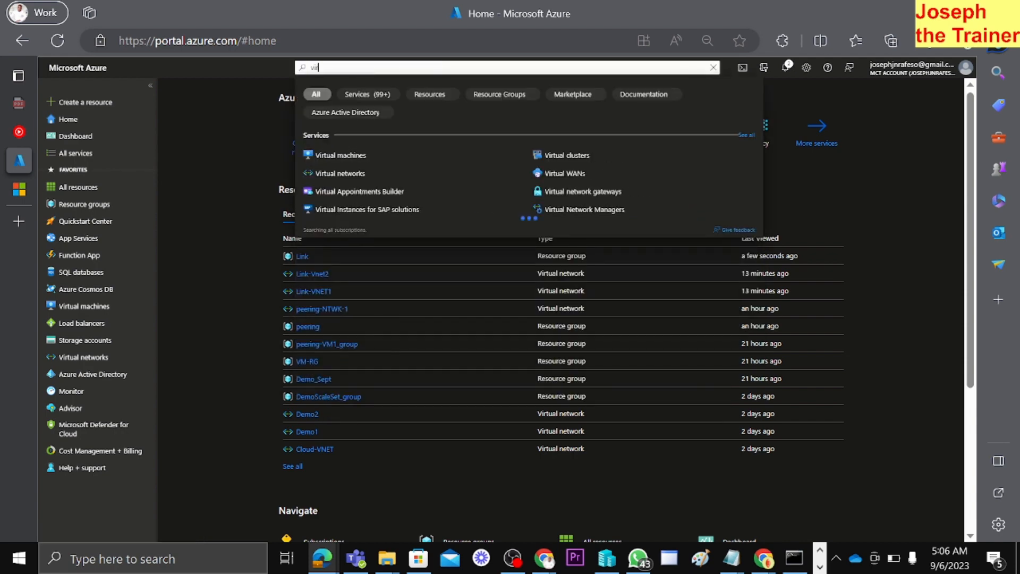
text(tua)
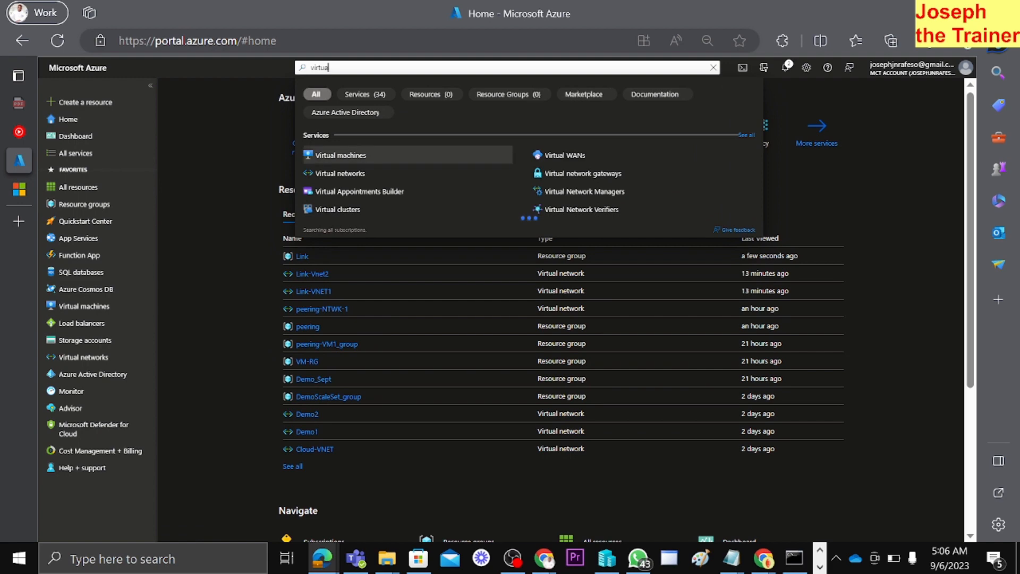
text(l)
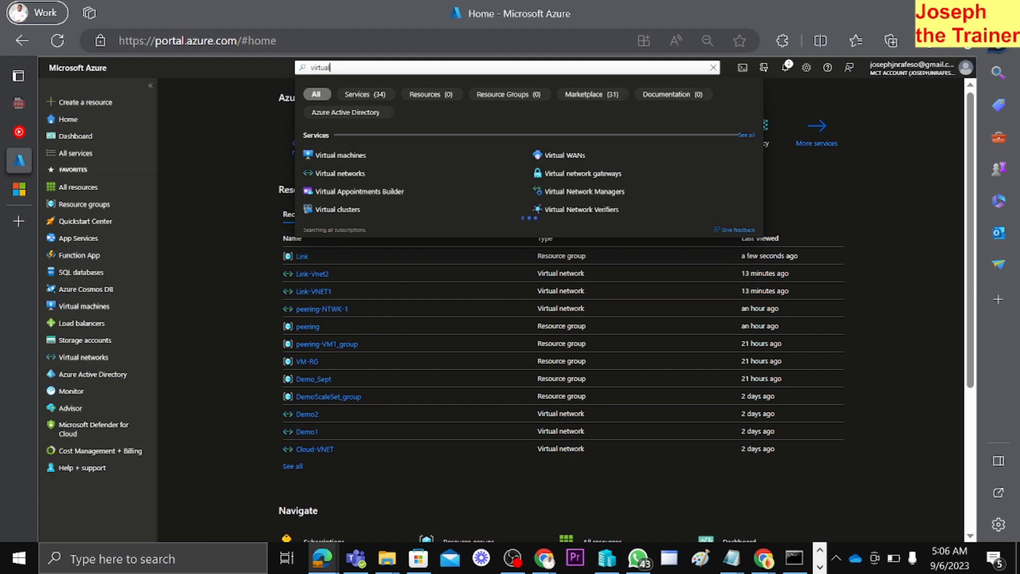
text( mach)
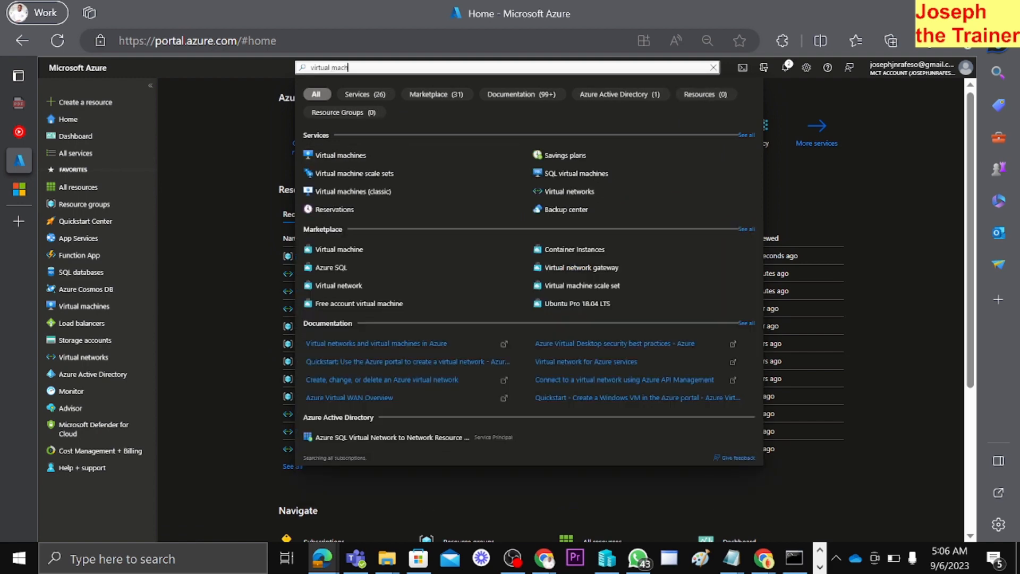
text(ine)
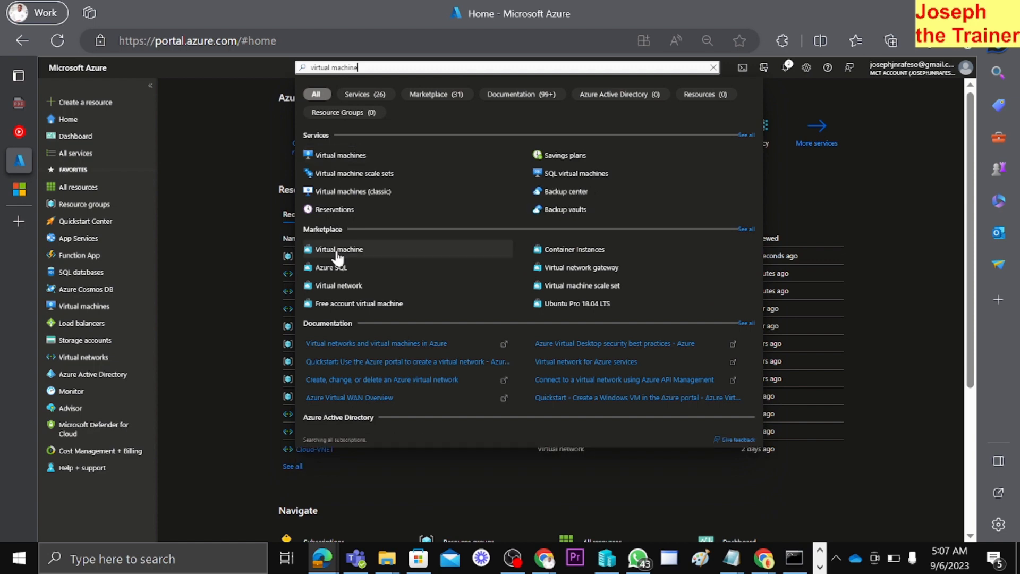
click(337, 254)
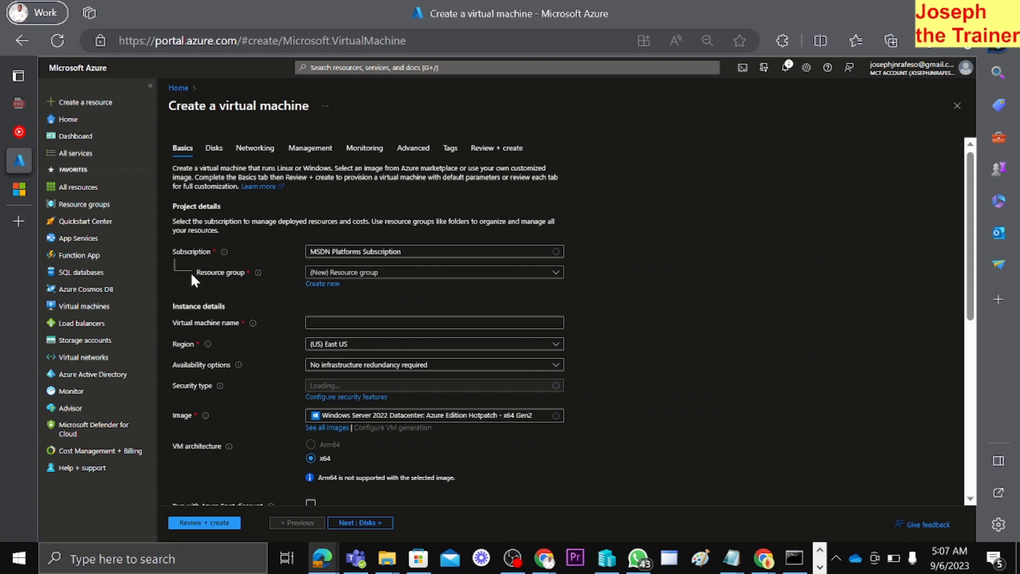
- Assign the virtual machine to the existing resource group Link and name it Link-VM1
click(376, 272)
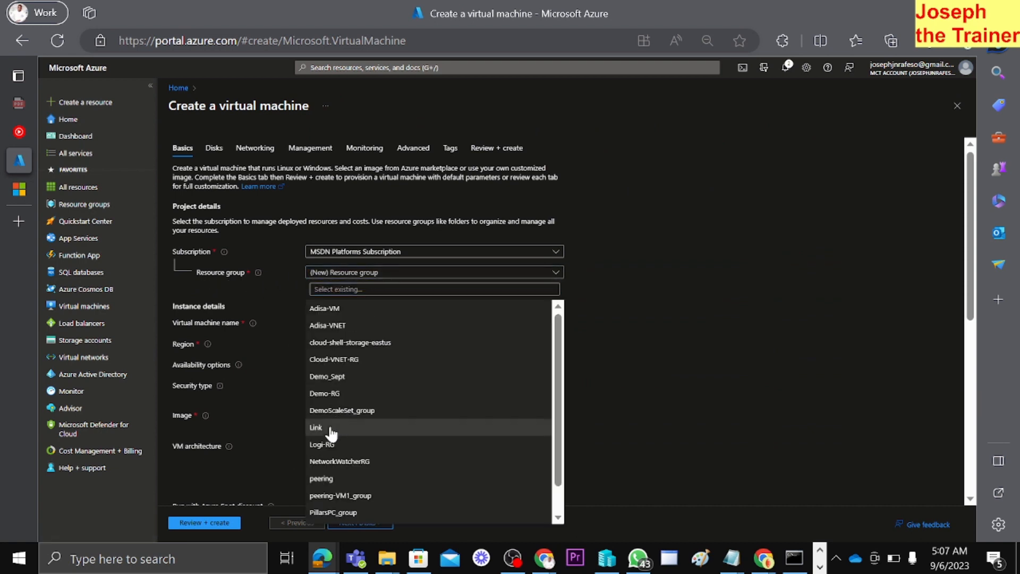
click(330, 426)
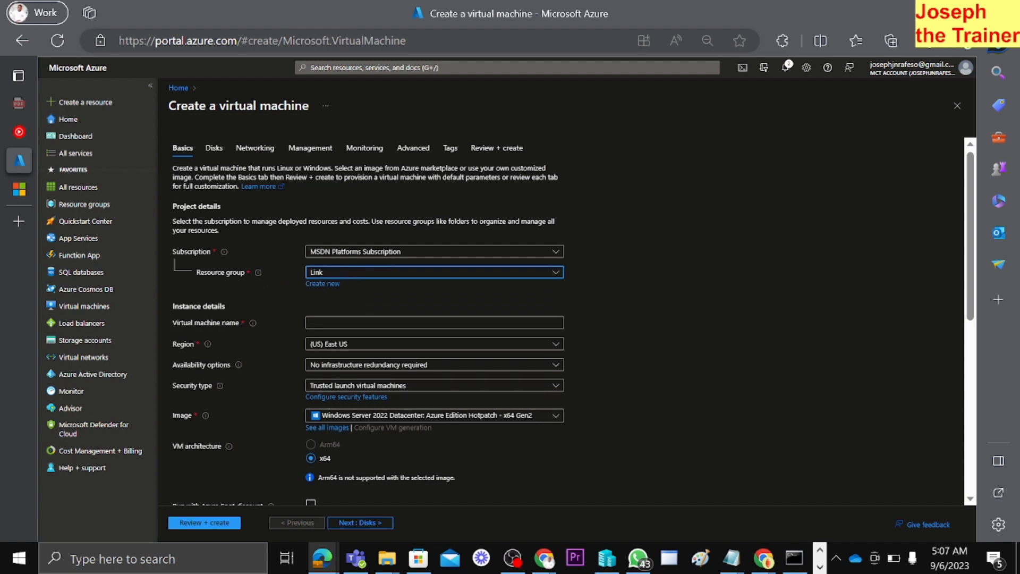
click(340, 323)
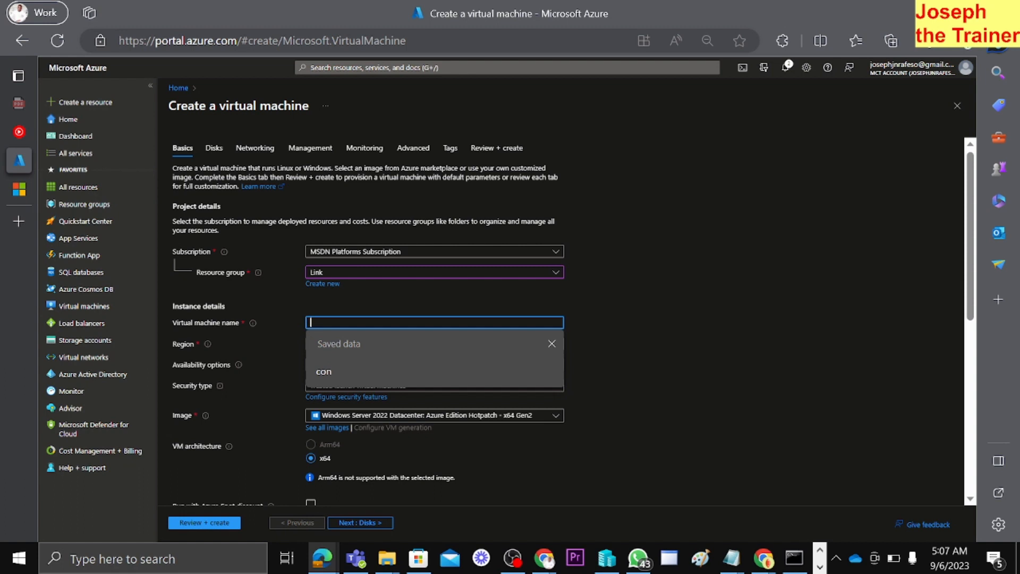
text(Link)
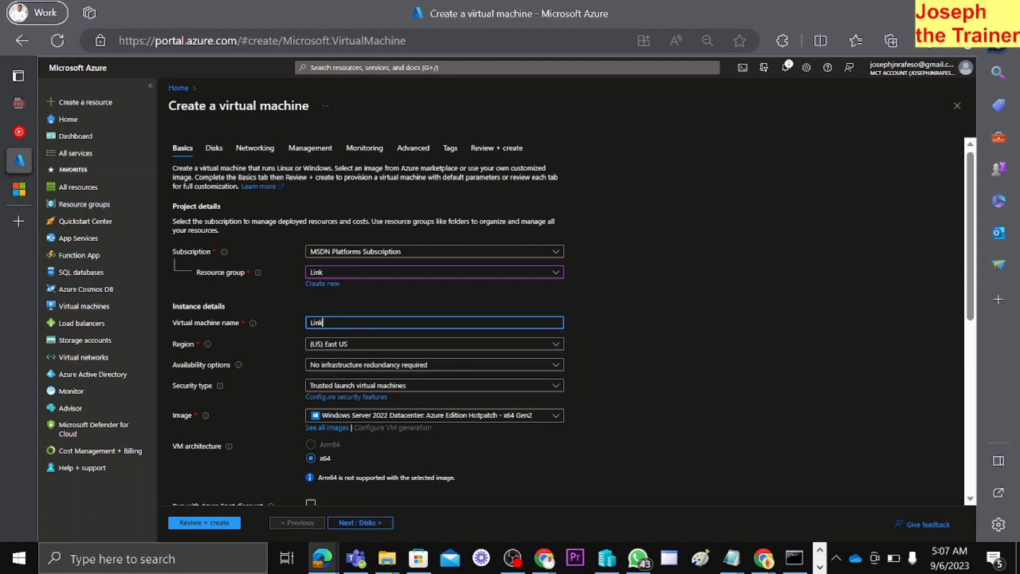
text(-VM)
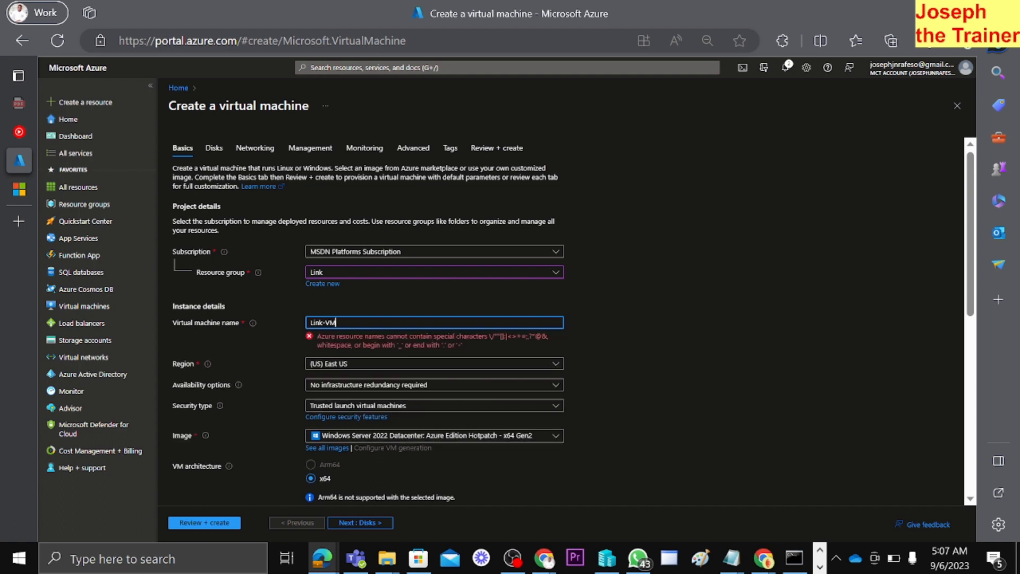
text(1)
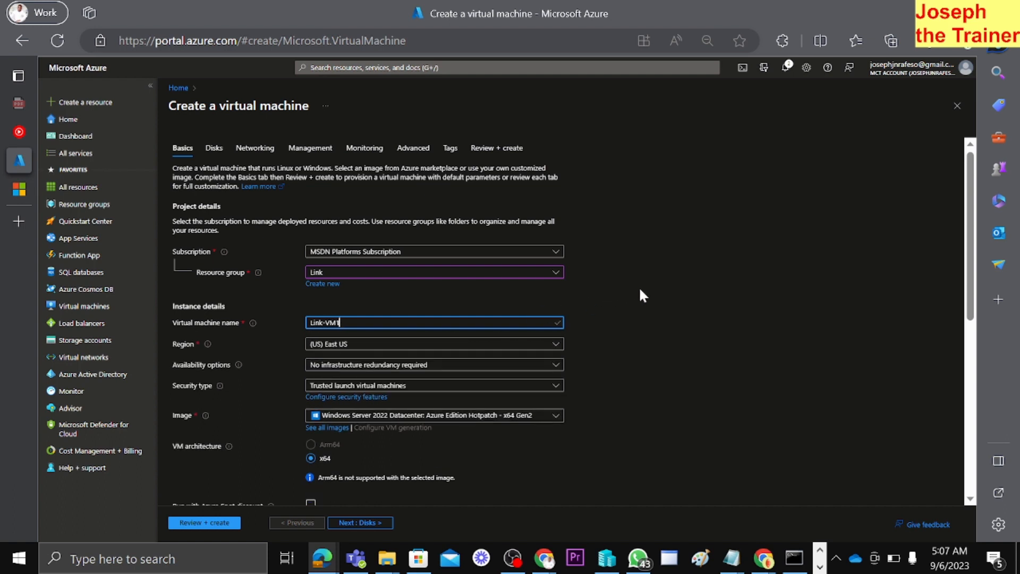
- Copy the virtual machine name Link-VM1 into the administrator account's username
scroll(637, 309, down, 1)
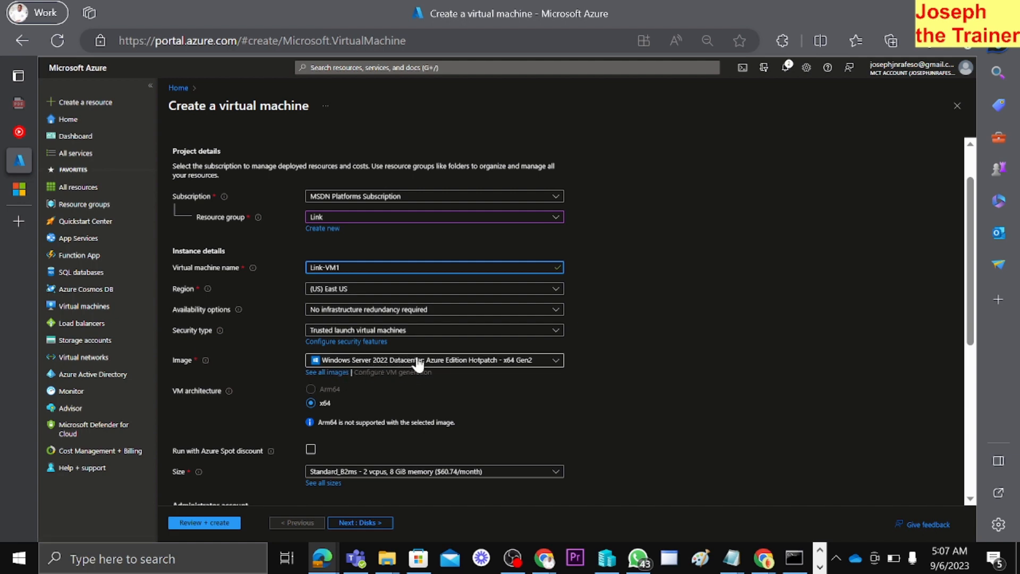
scroll(467, 366, down, 1)
scroll(468, 366, down, 2)
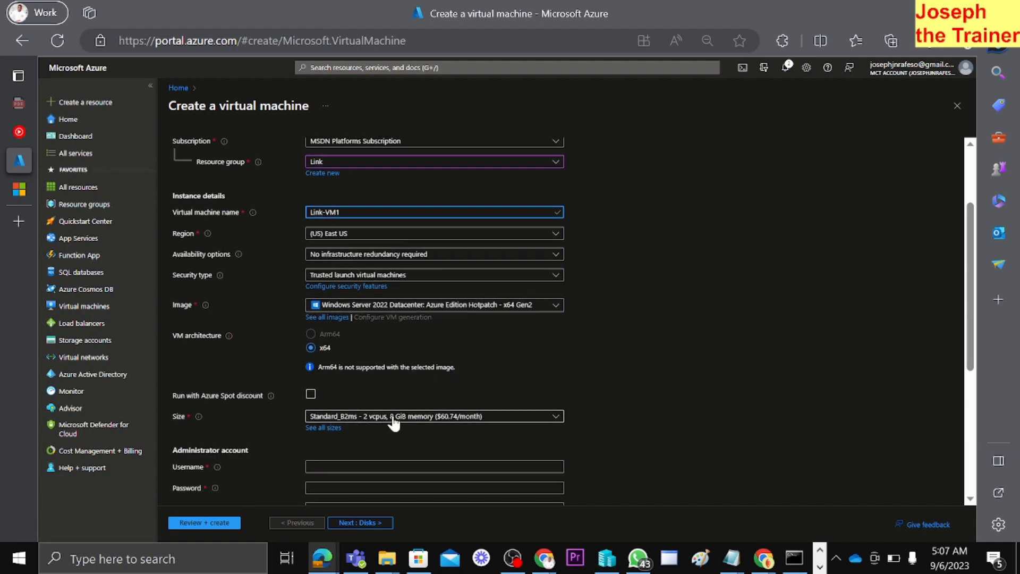
scroll(494, 414, down, 3)
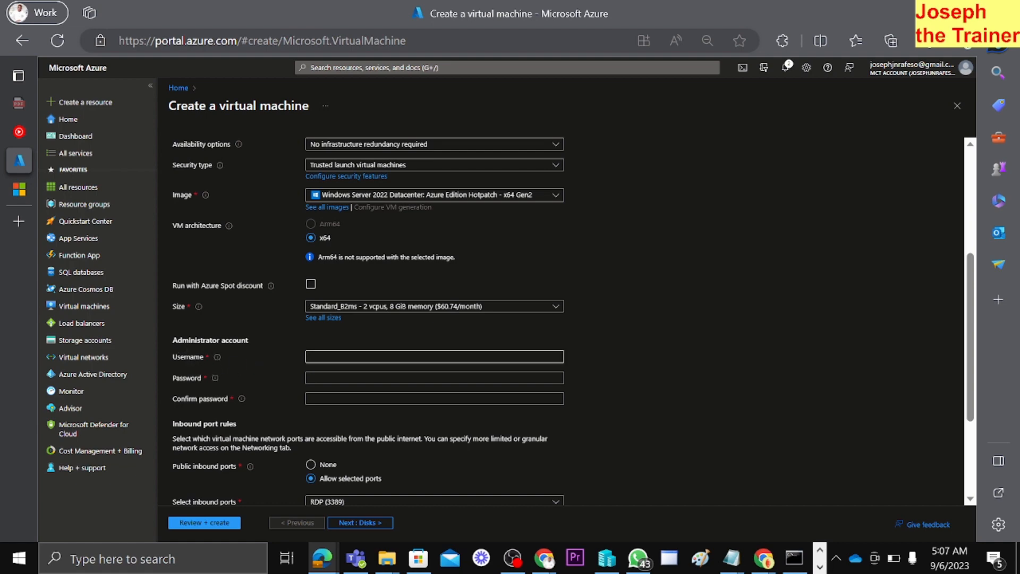
click(326, 357)
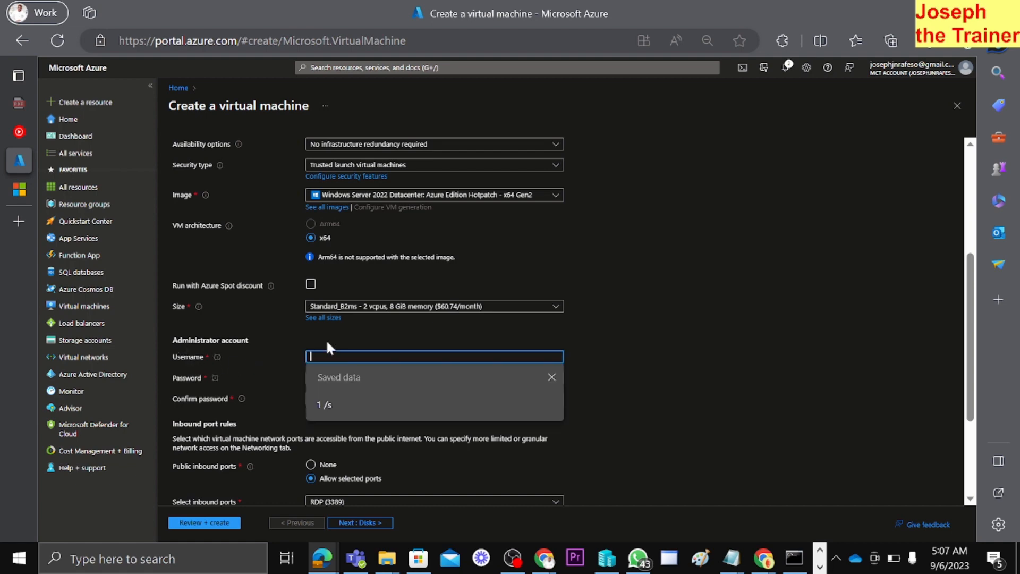
scroll(348, 306, up, 3)
scroll(348, 228, up, 2)
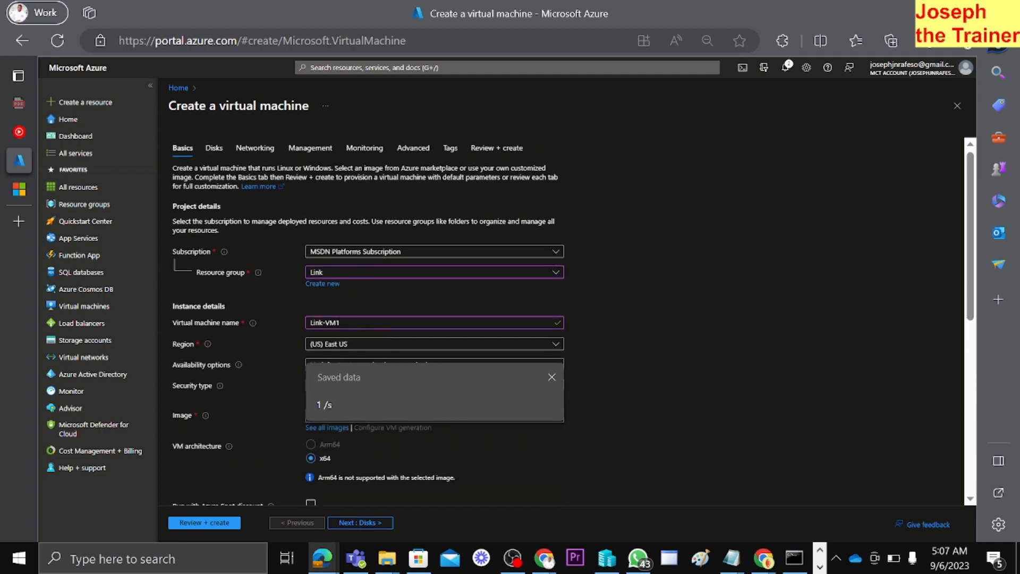
click(339, 323)
drag(340, 322, 309, 323)
key(ctrl+c)
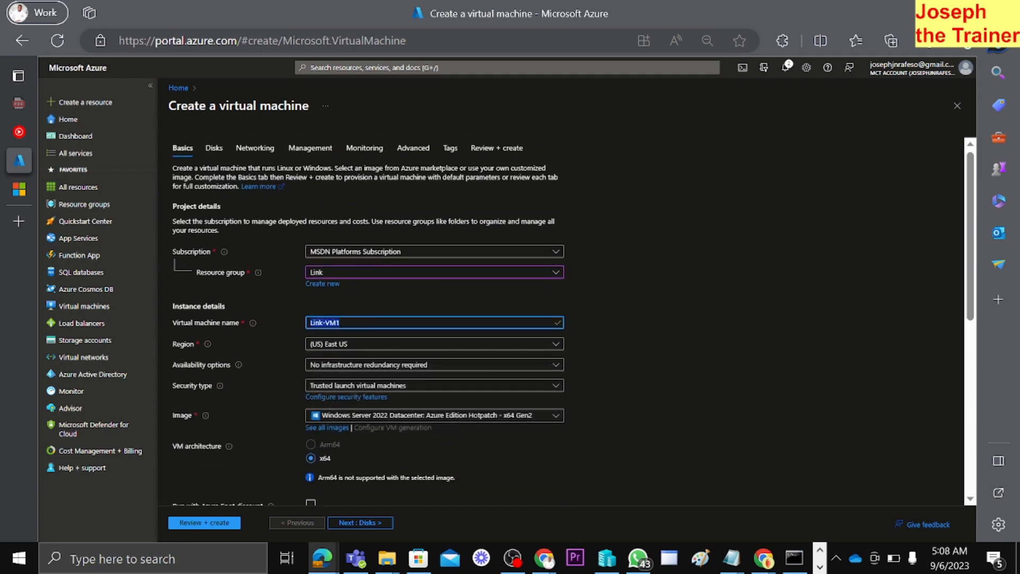
scroll(576, 295, down, 6)
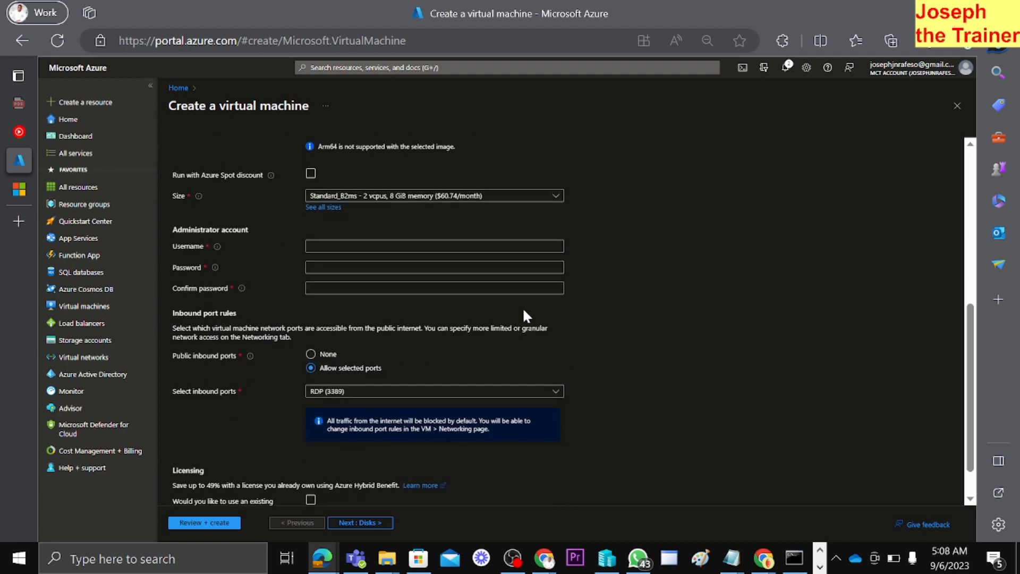
click(339, 245)
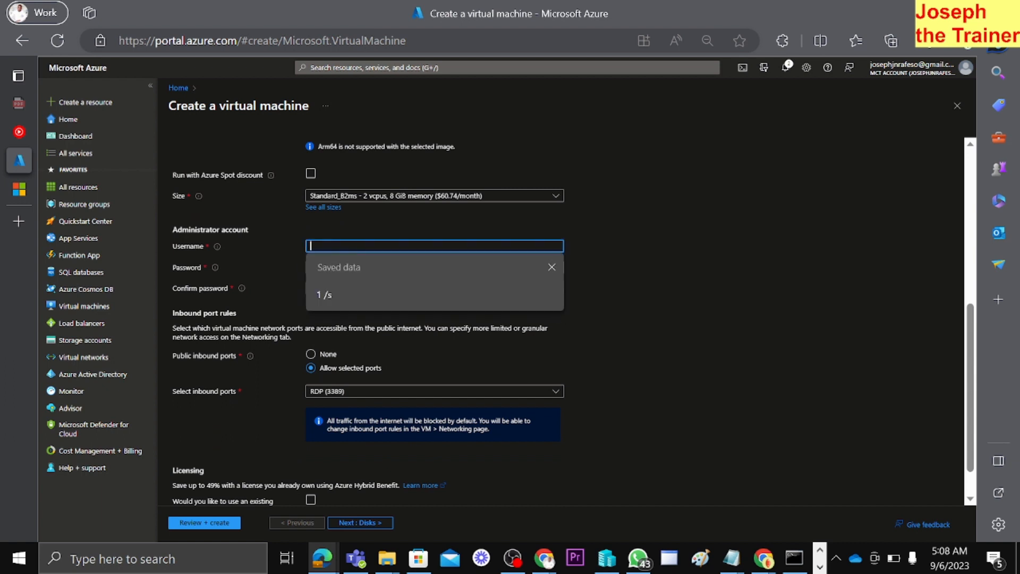
key(ctrl+v)
- Enter the administrator account password and repeat it in the confirmation field
click(452, 267)
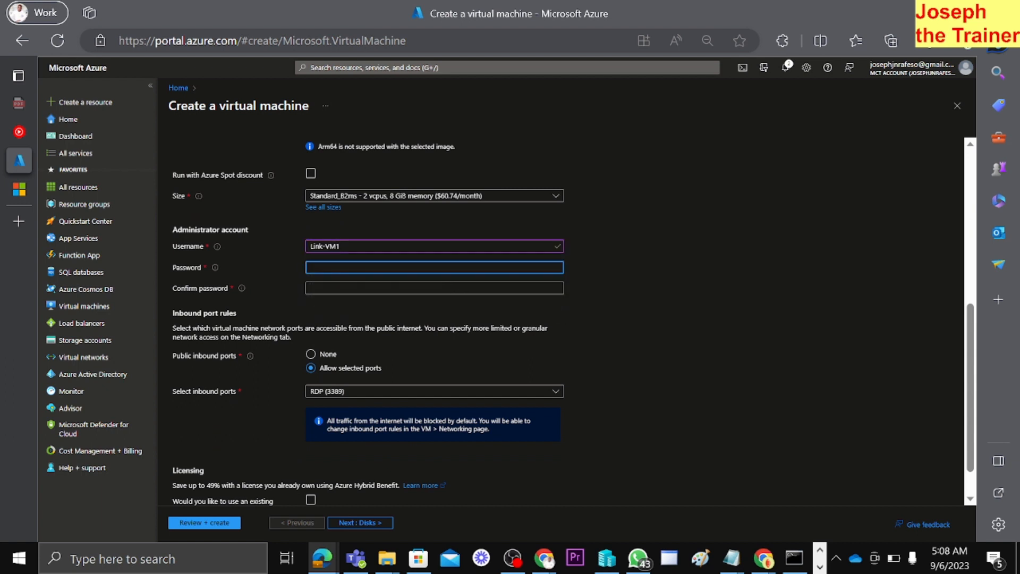
text(•••••••••••••••••)
click(434, 288)
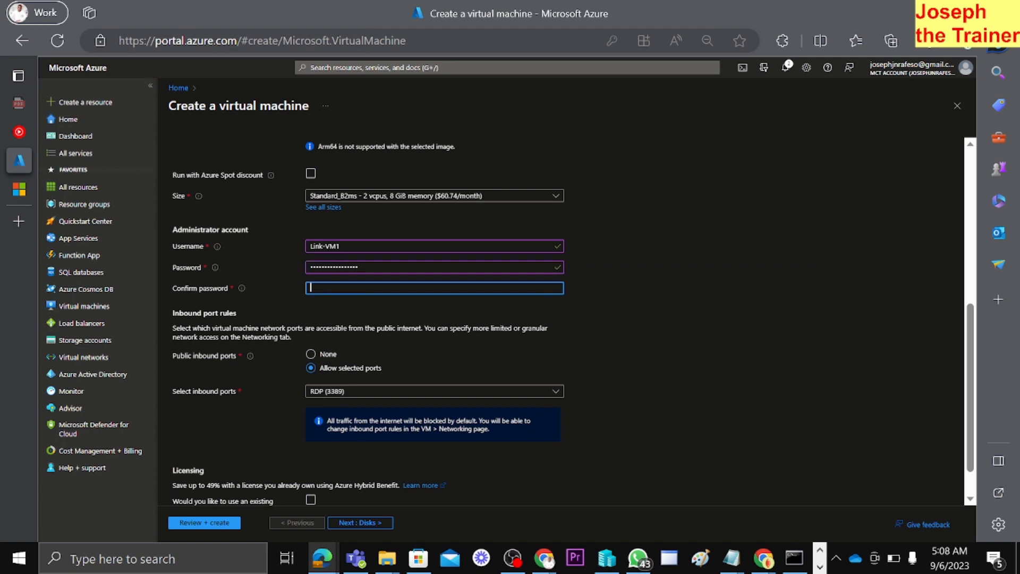
text(••••••••••••••••••)
click(694, 295)
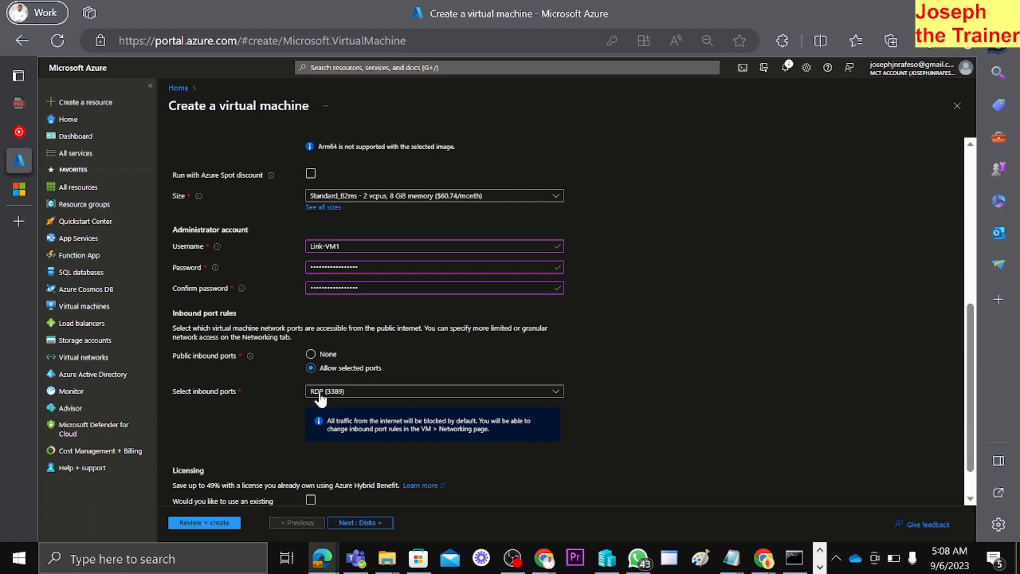
- Accept the default disk options and use virtual network Link-VNET1 with subnet Link-Subnet1 for the network interface
scroll(372, 388, down, 1)
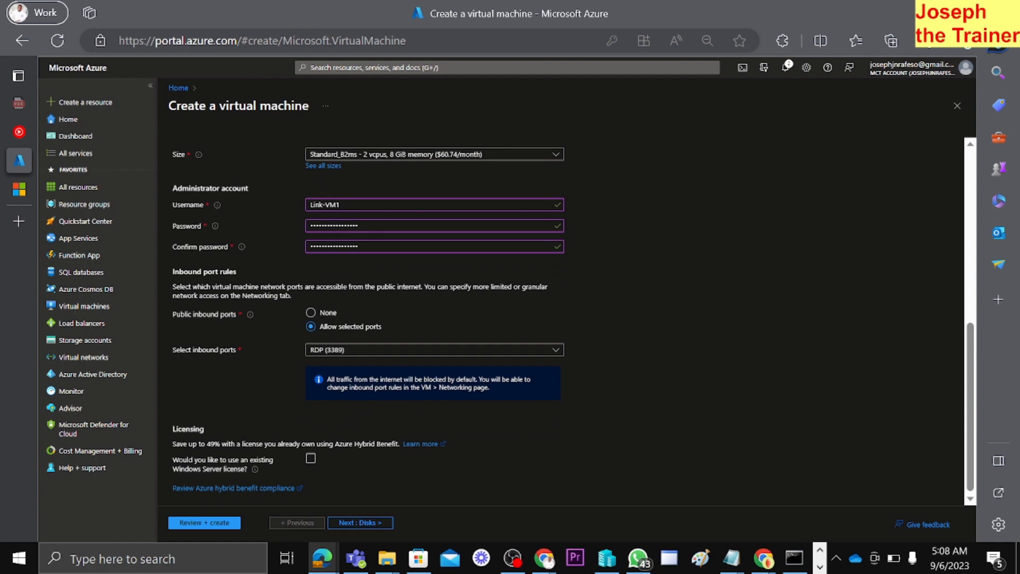
click(344, 523)
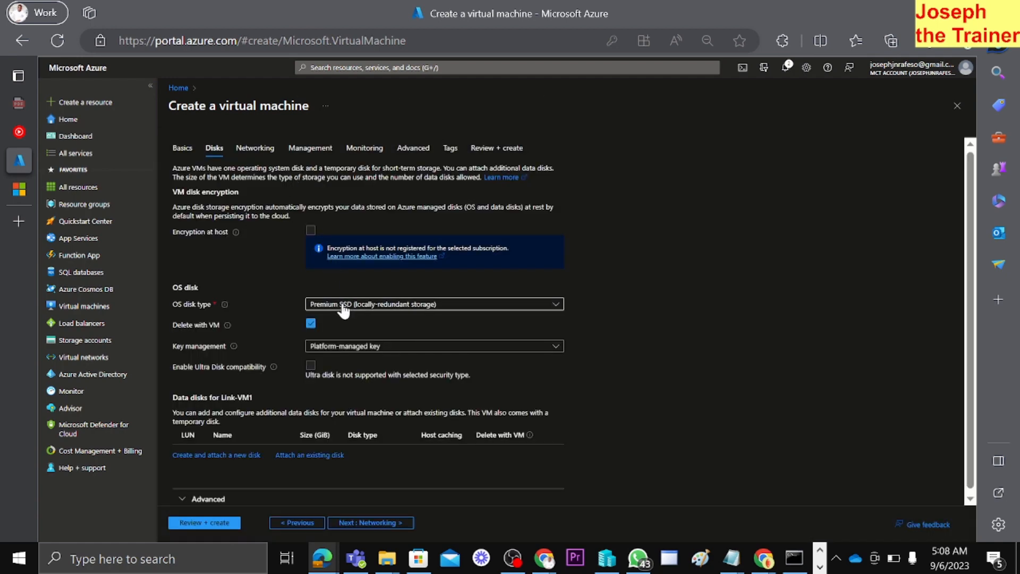
click(357, 524)
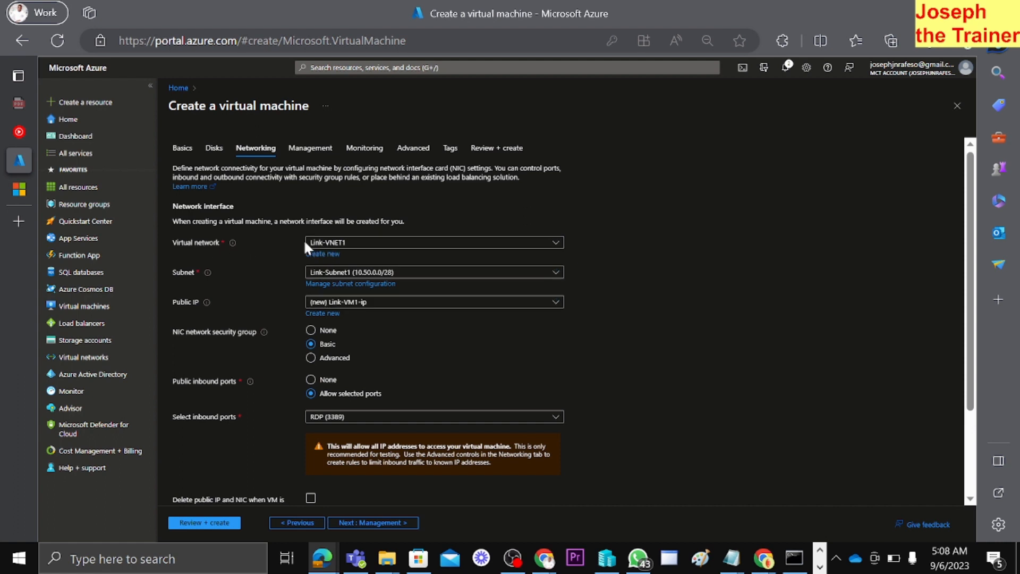
click(374, 244)
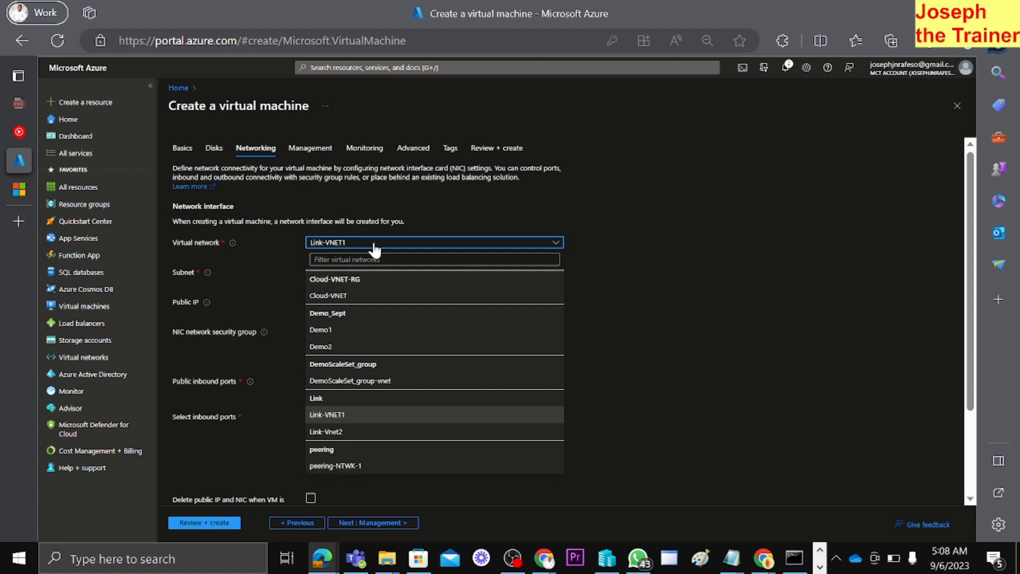
click(374, 245)
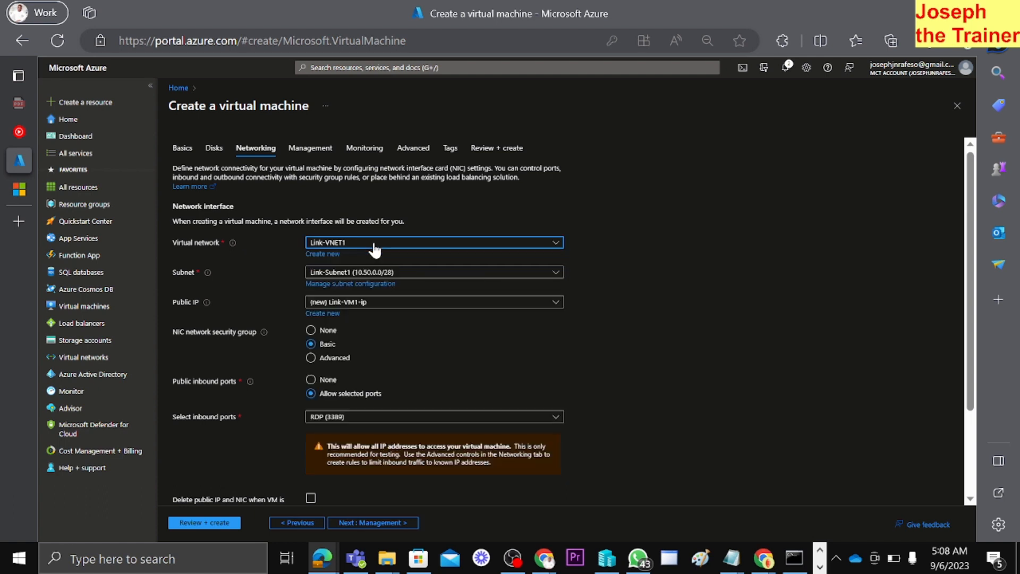
click(390, 274)
click(392, 274)
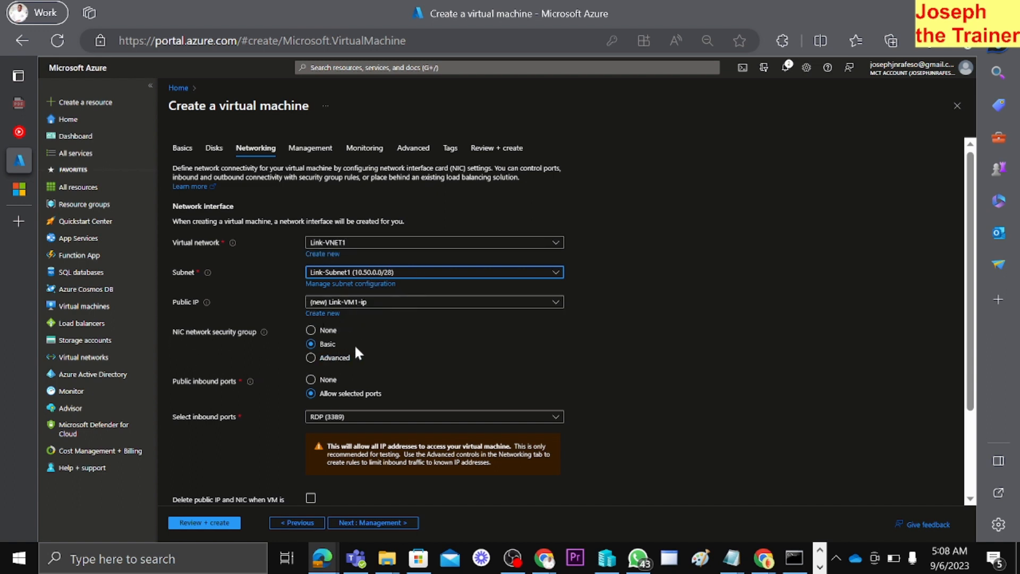
scroll(356, 344, down, 2)
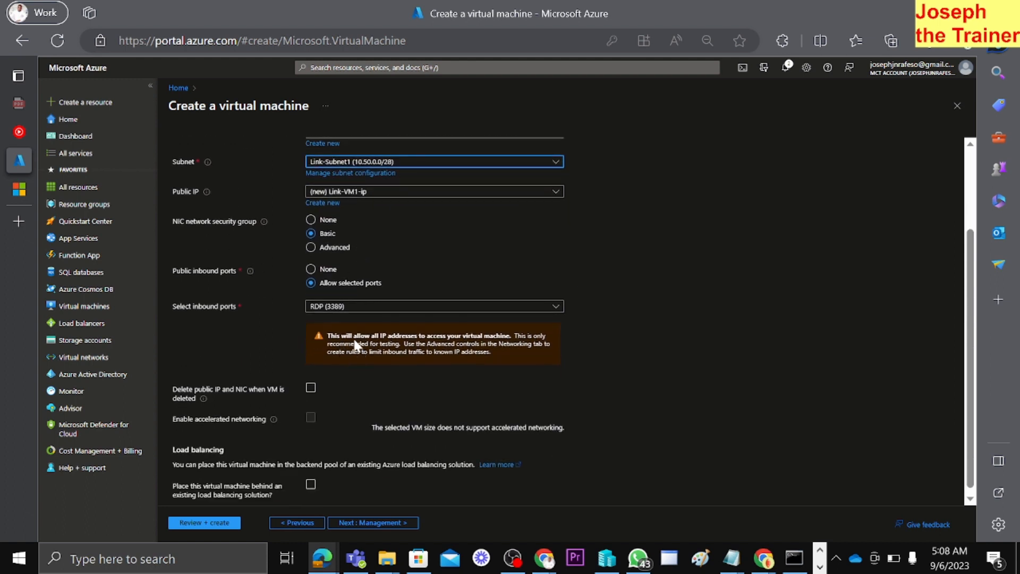
scroll(521, 322, down, 1)
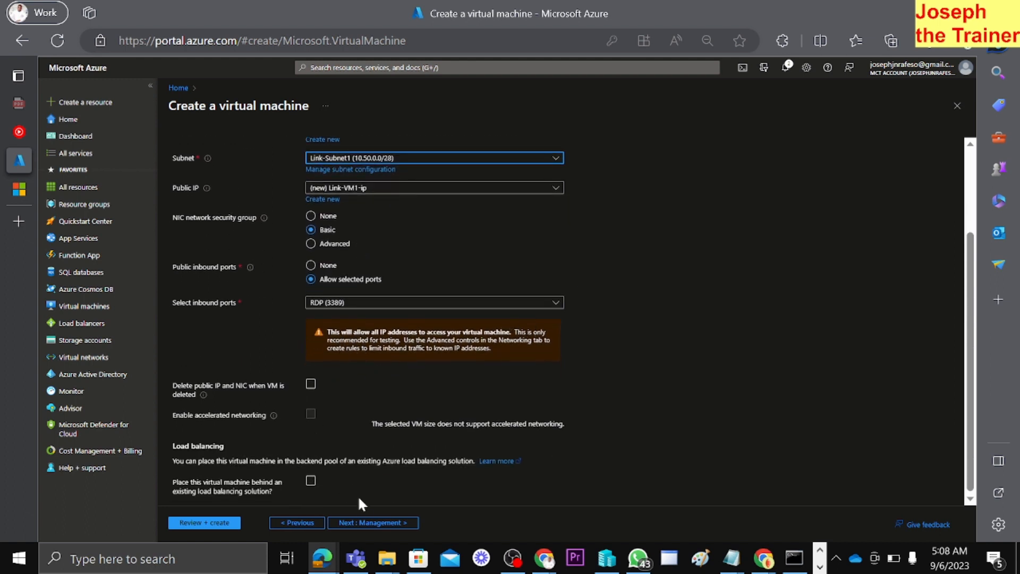
- Accept the default management options, validate the Link-VM1 configuration and deploy the virtual machine
click(360, 523)
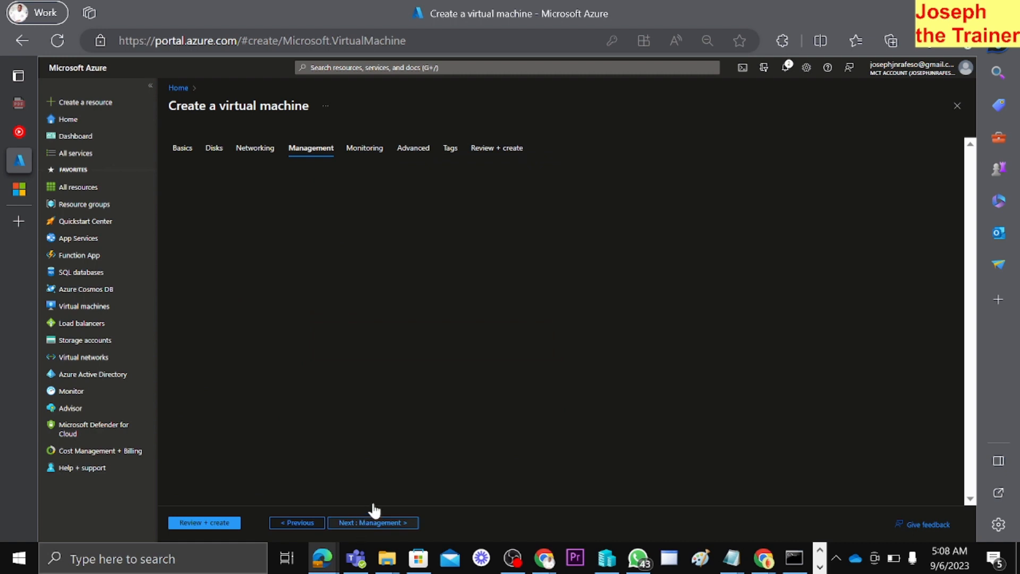
click(212, 523)
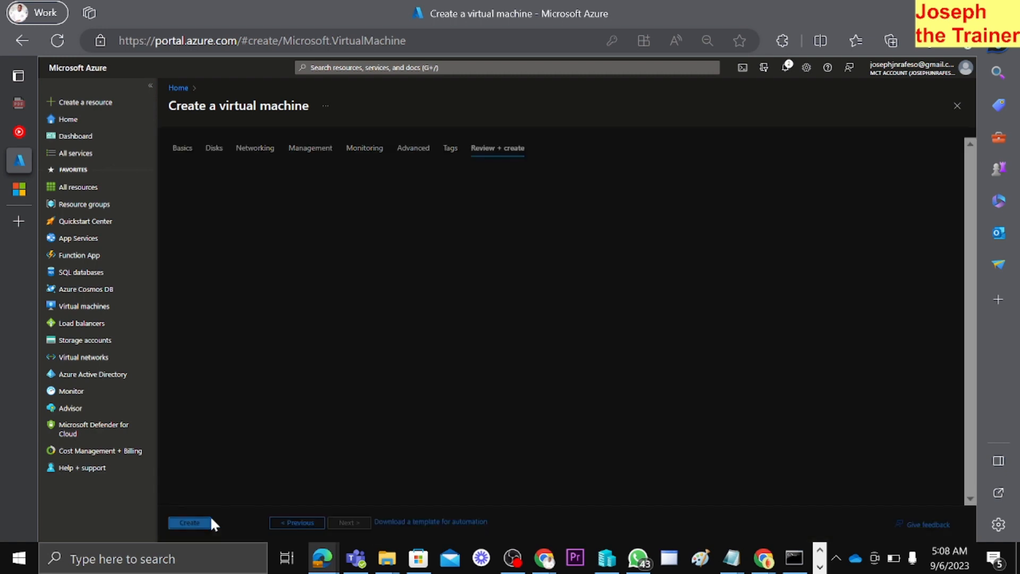
click(211, 520)
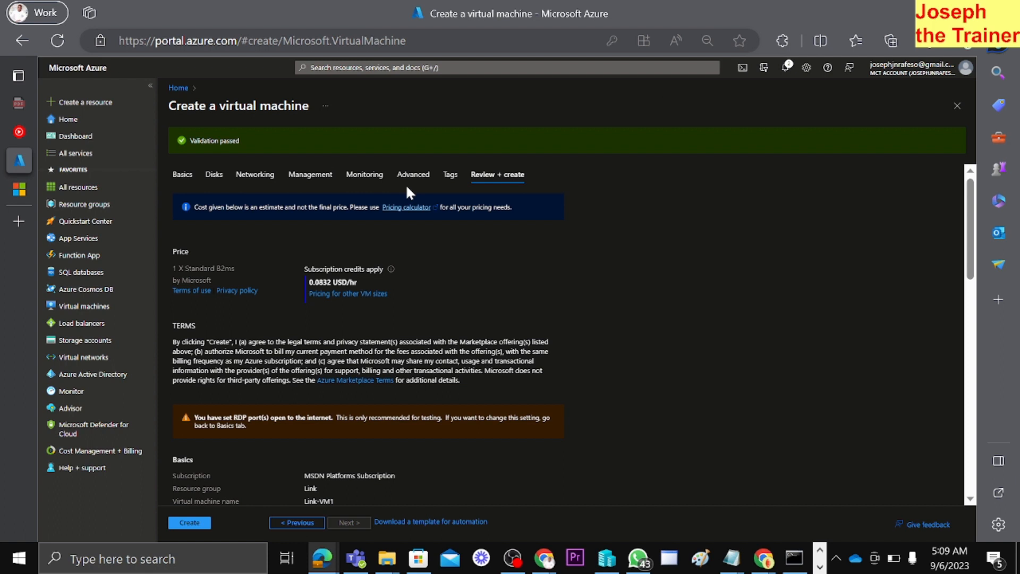
click(186, 523)
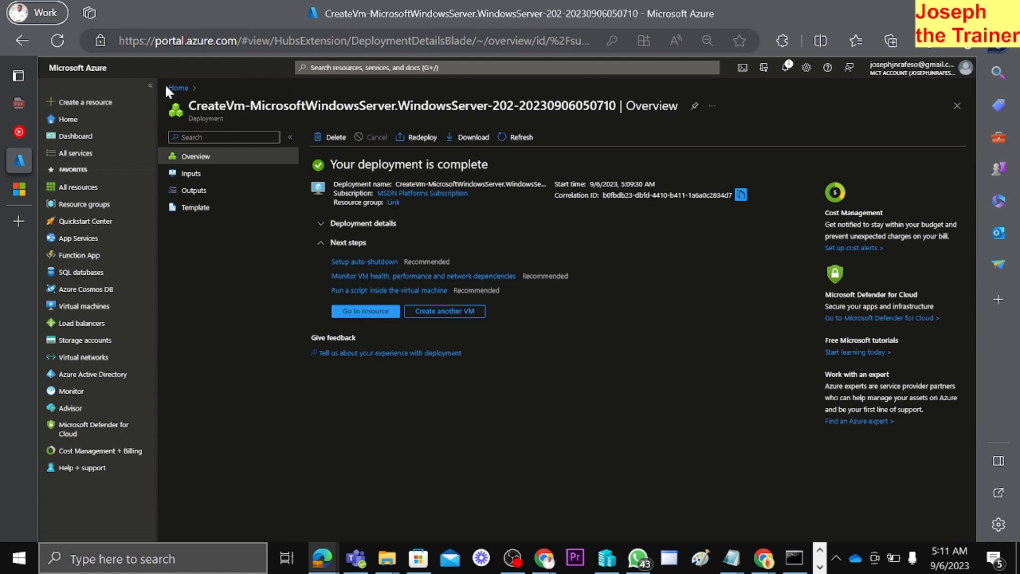
- Start creating another Azure virtual machine and assign it to the existing resource group Link
click(180, 88)
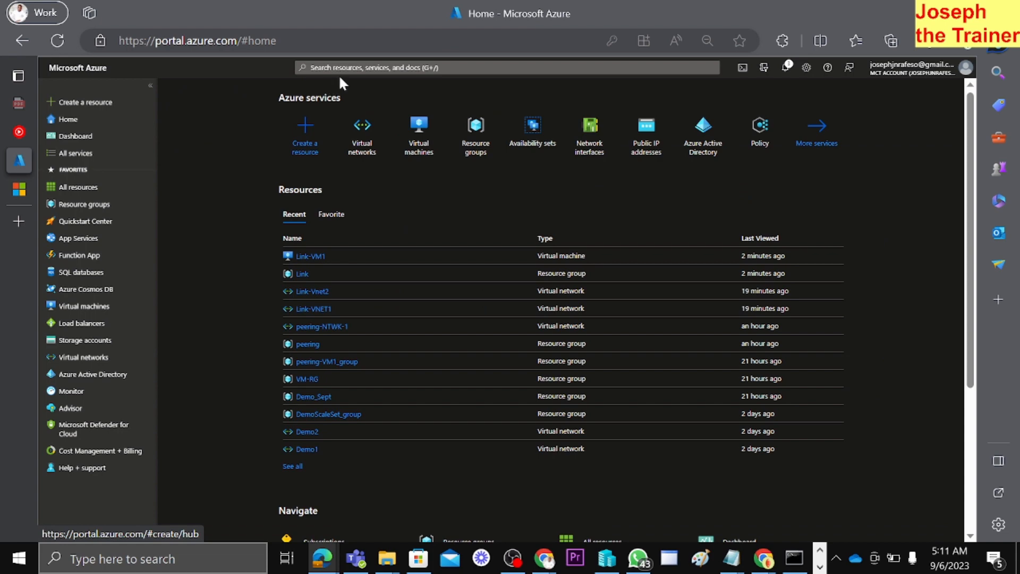
click(421, 129)
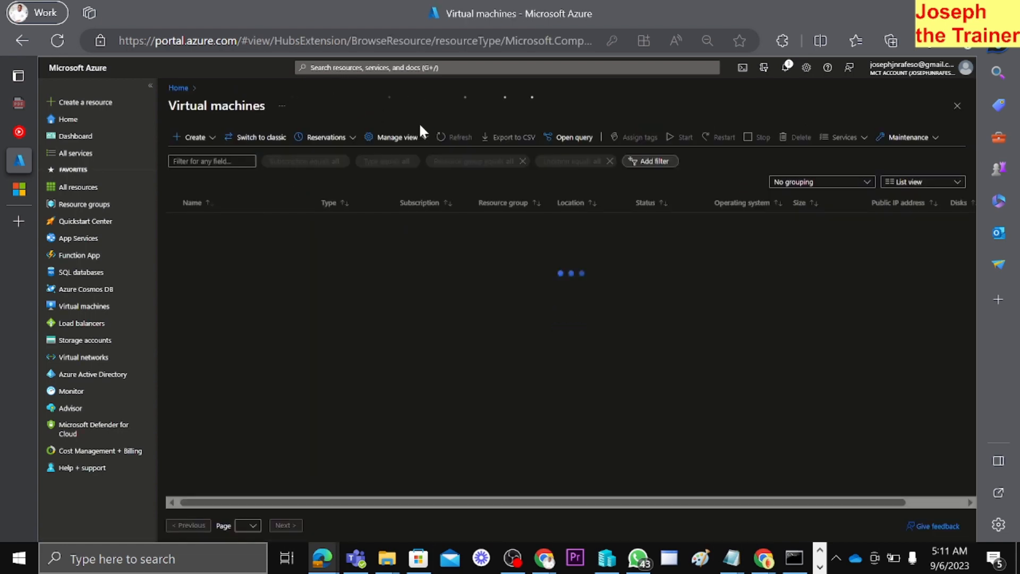
click(194, 137)
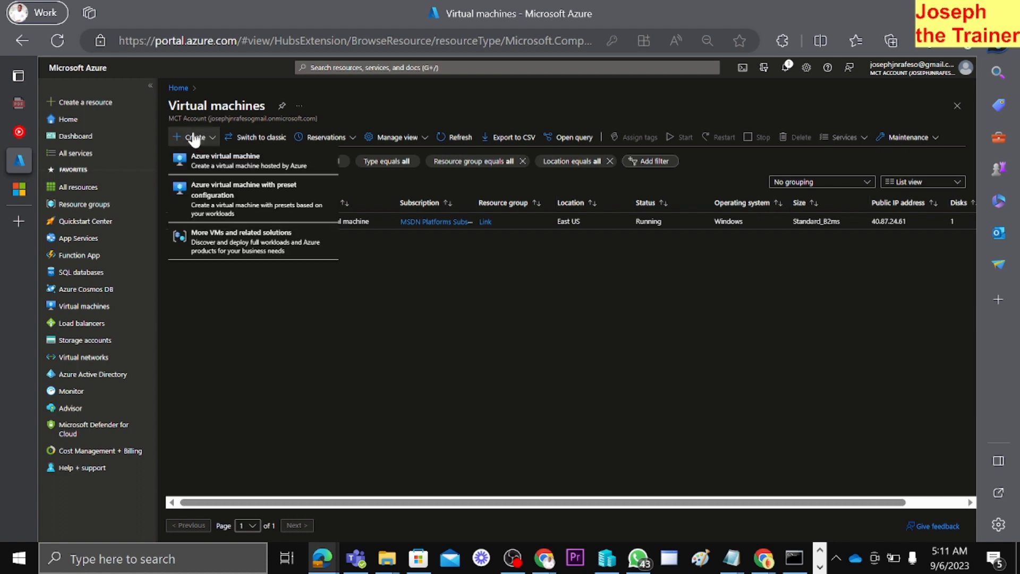
click(227, 161)
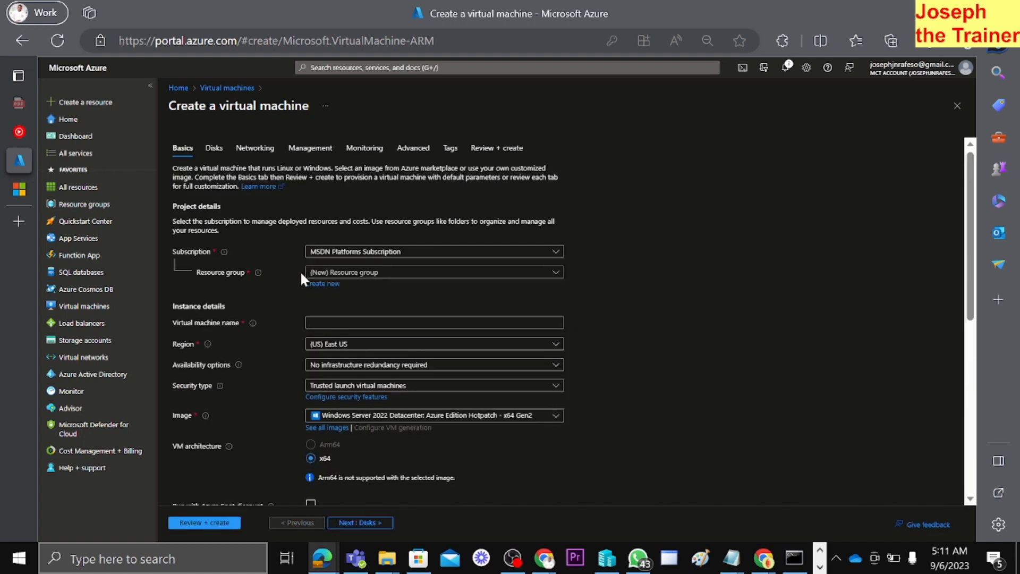
click(360, 272)
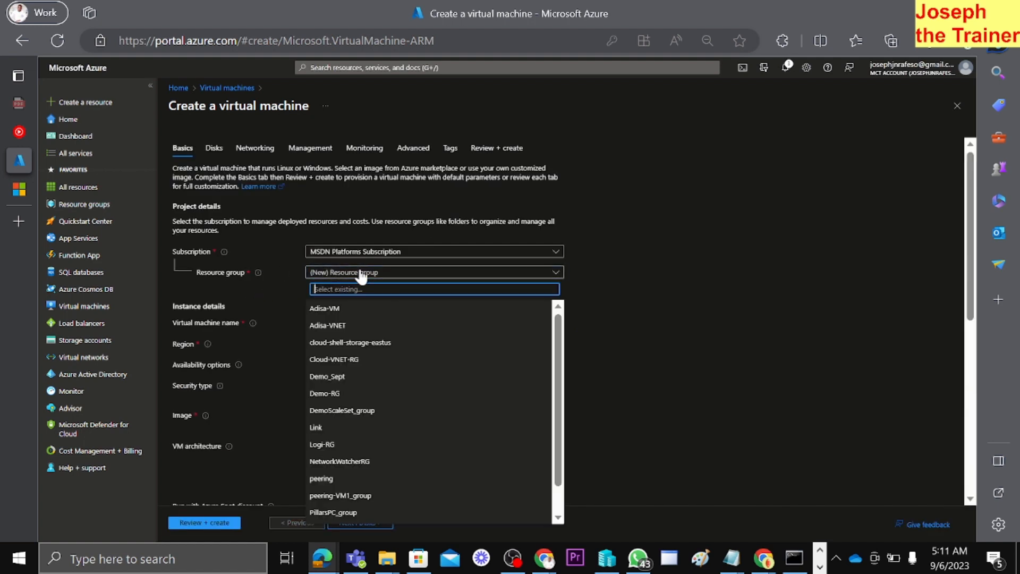
click(346, 430)
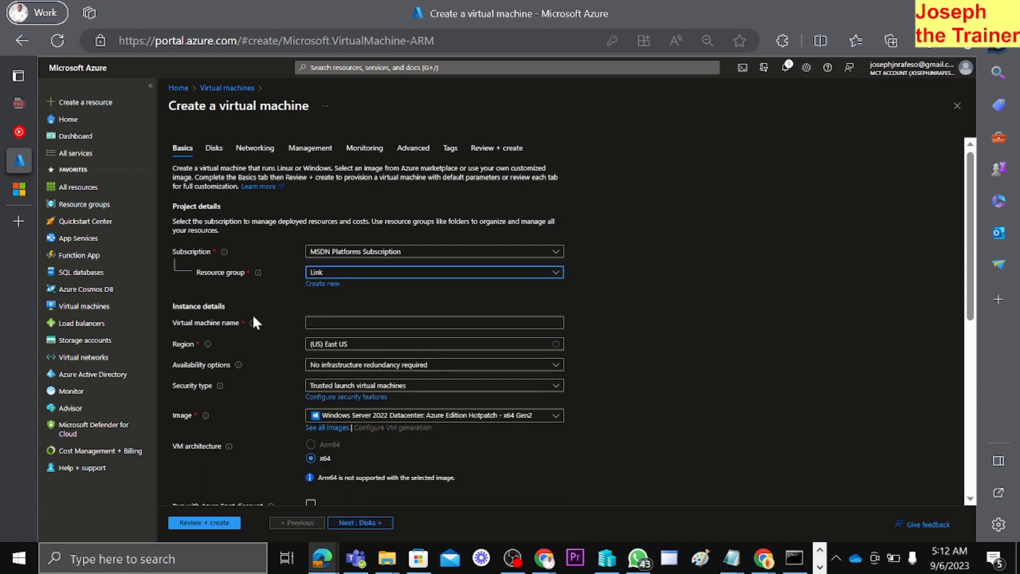
- Name the new virtual machine Link-VM2
click(329, 322)
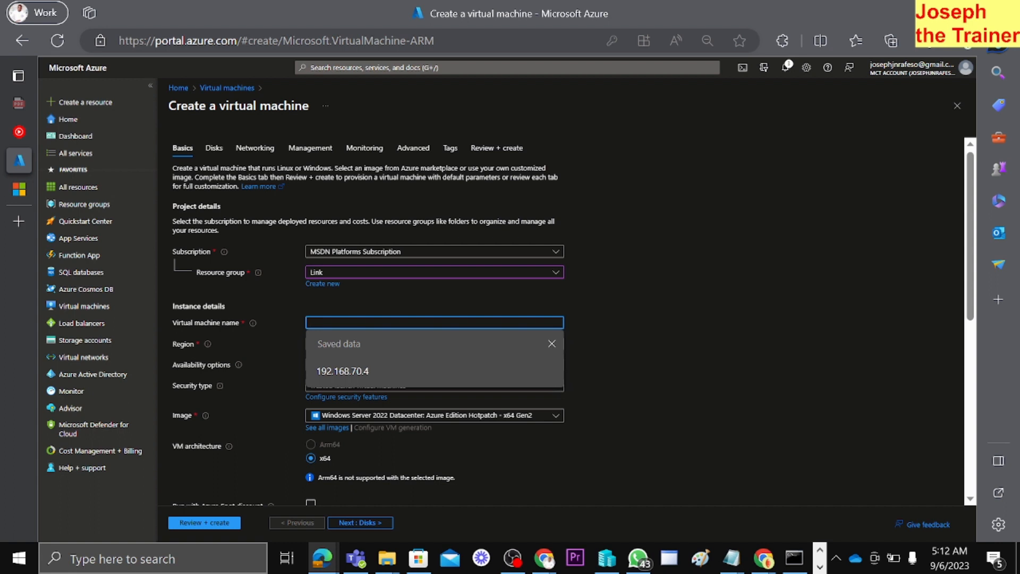
text(Link-VM1)
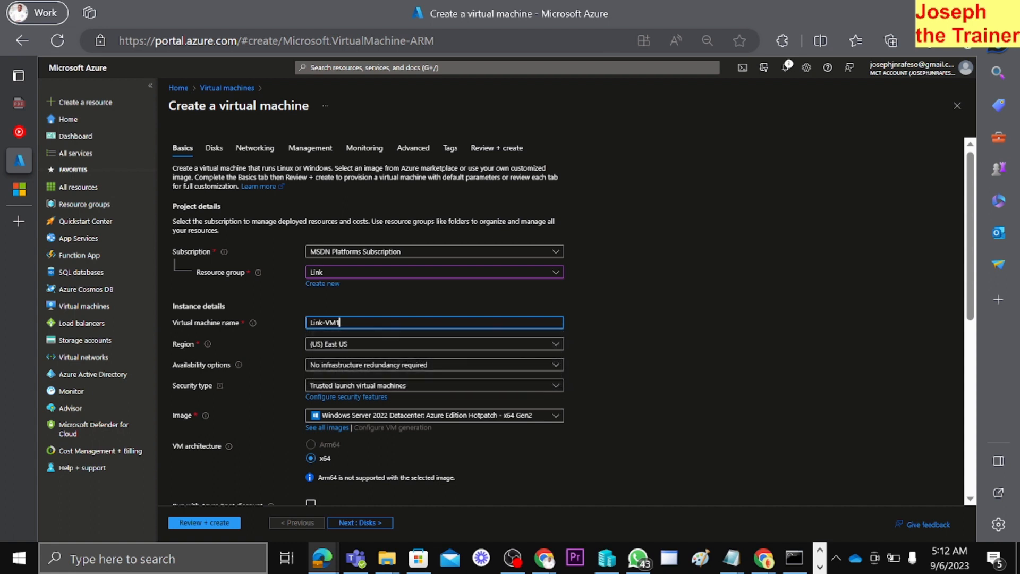
key(BackSpace)
text(2)
- Copy the virtual machine name Link-VM2 into the administrator account's username
scroll(512, 375, down, 2)
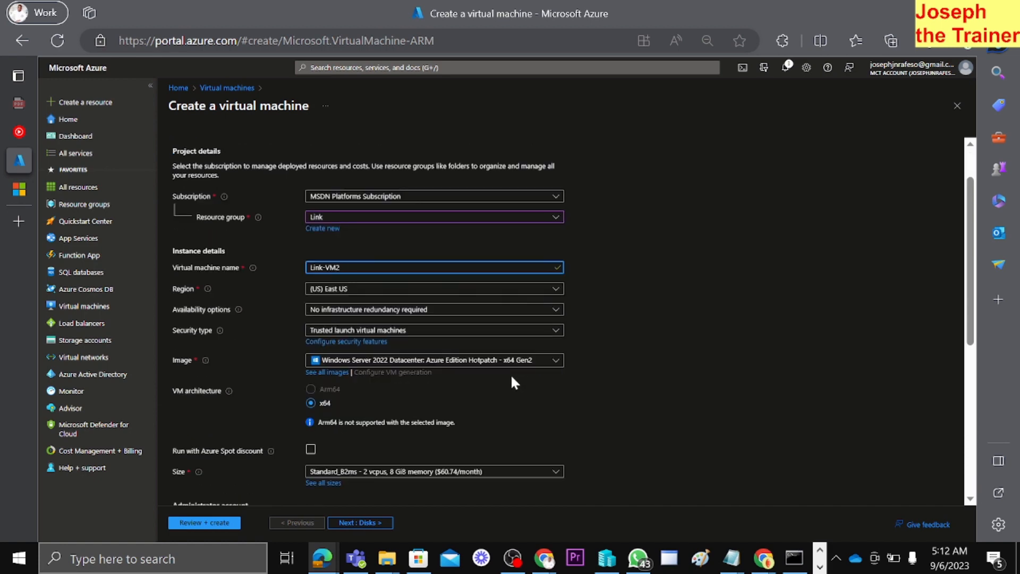
drag(341, 212, 310, 212)
key(ctrl+c)
scroll(355, 247, down, 3)
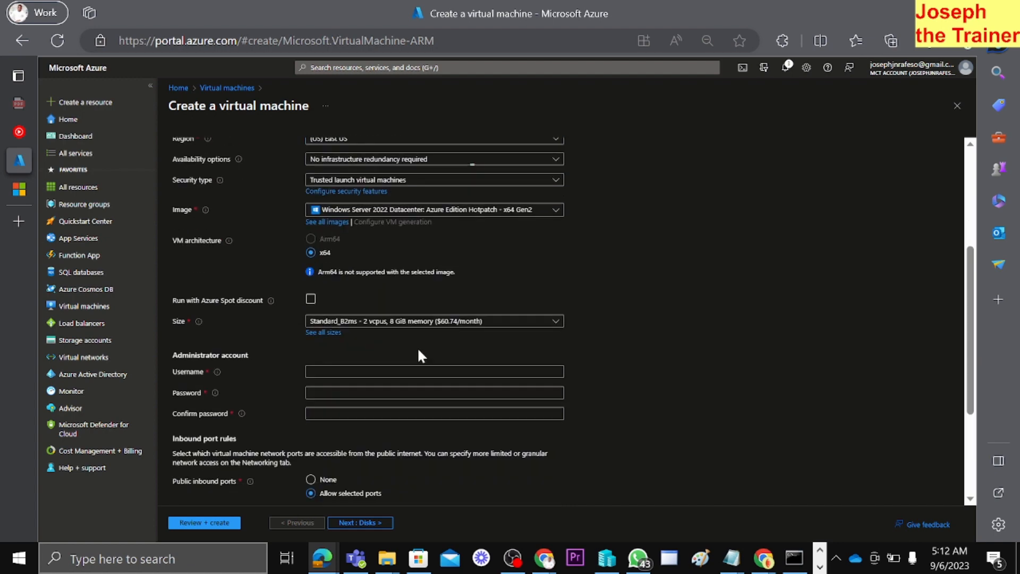
click(354, 301)
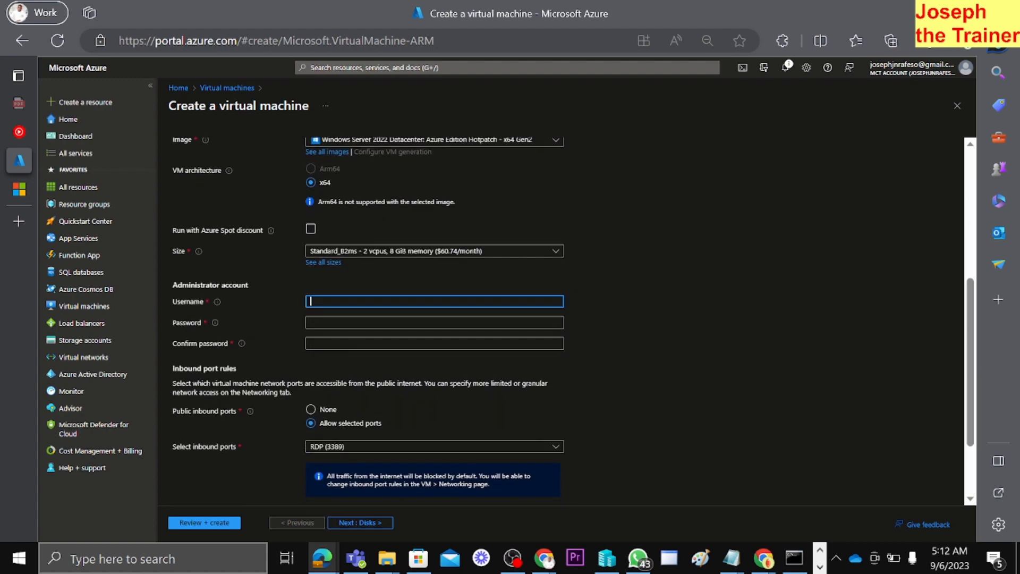
key(ctrl+v)
key(Tab)
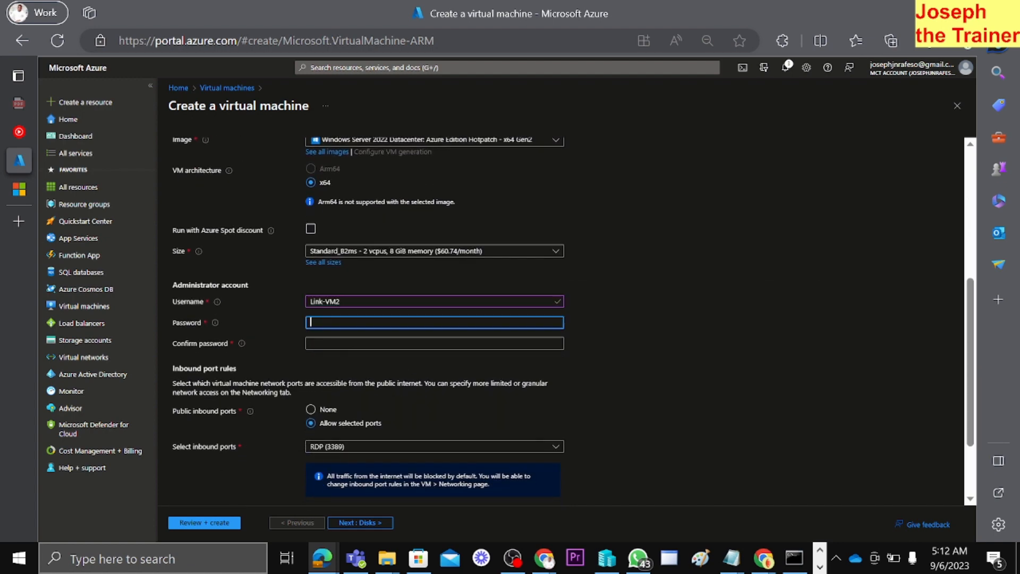
- Enter the administrator account password for Link-VM2 and repeat it in the confirmation field
text(•••••••••••••••••)
click(331, 342)
text(••••••••••)
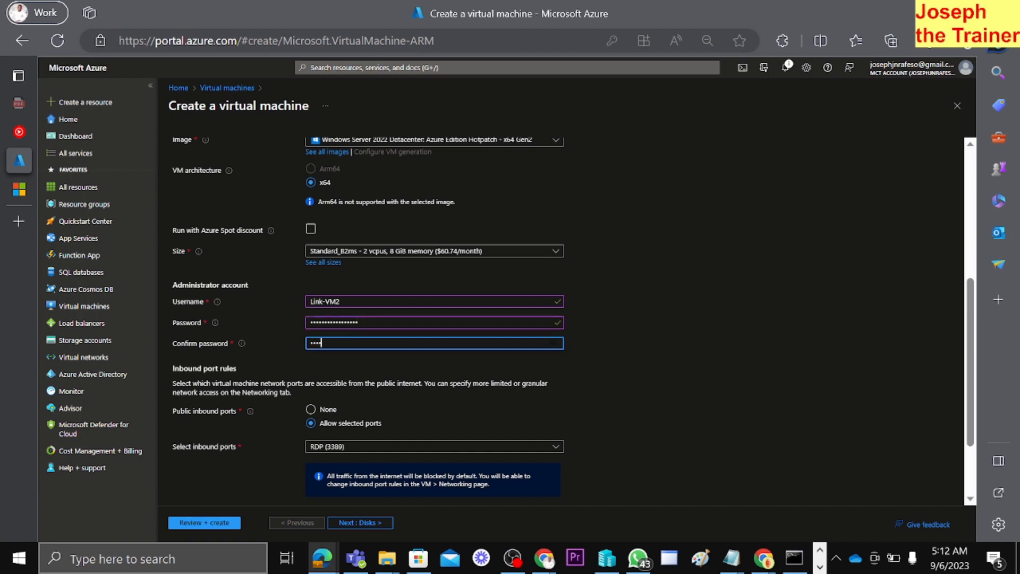
text(•••••••)
scroll(341, 407, down, 2)
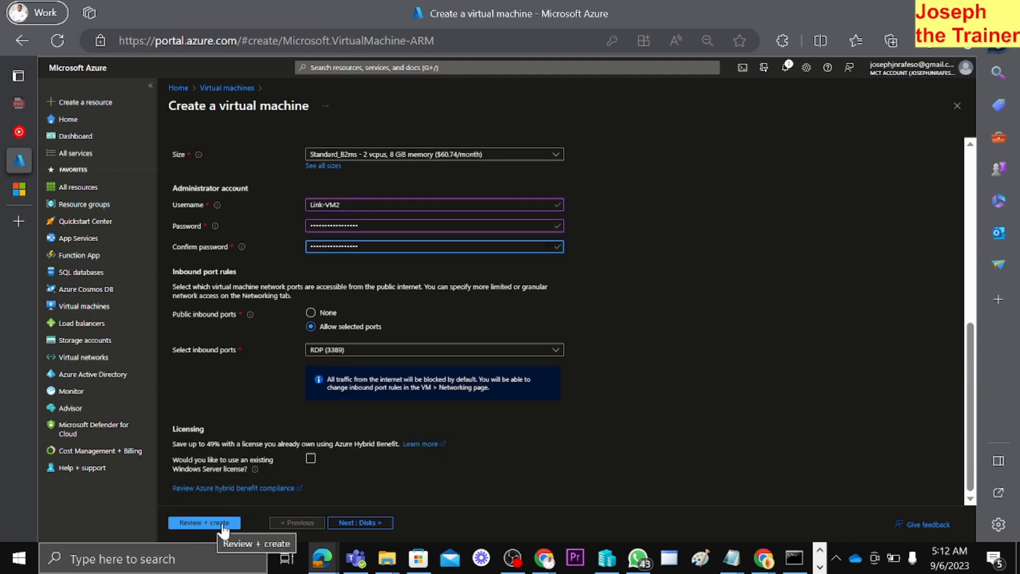
- Accept the default disk options and connect Link-VM2 to virtual network Link-Vnet2 with subnet link-subnet2
click(361, 524)
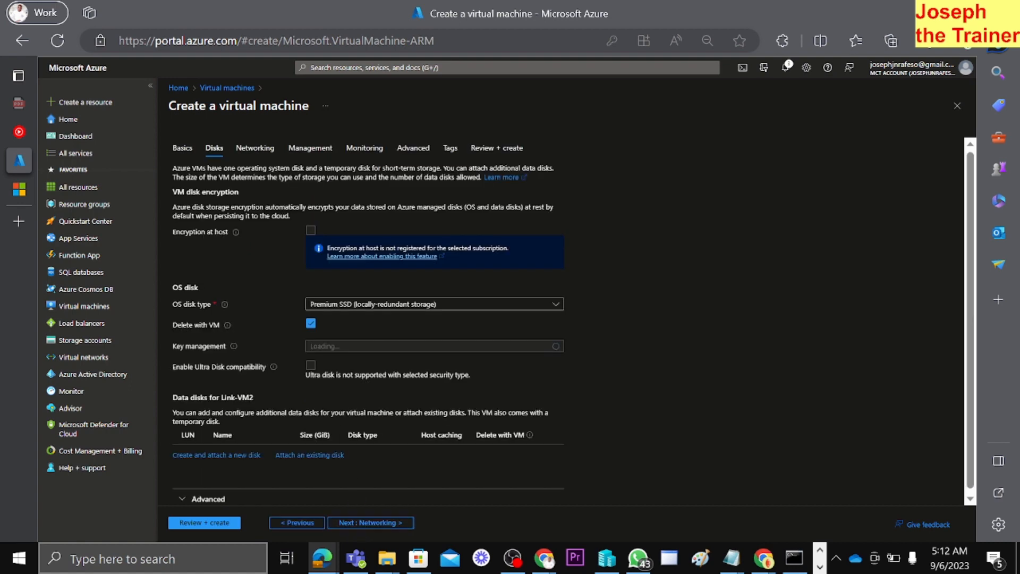
click(367, 523)
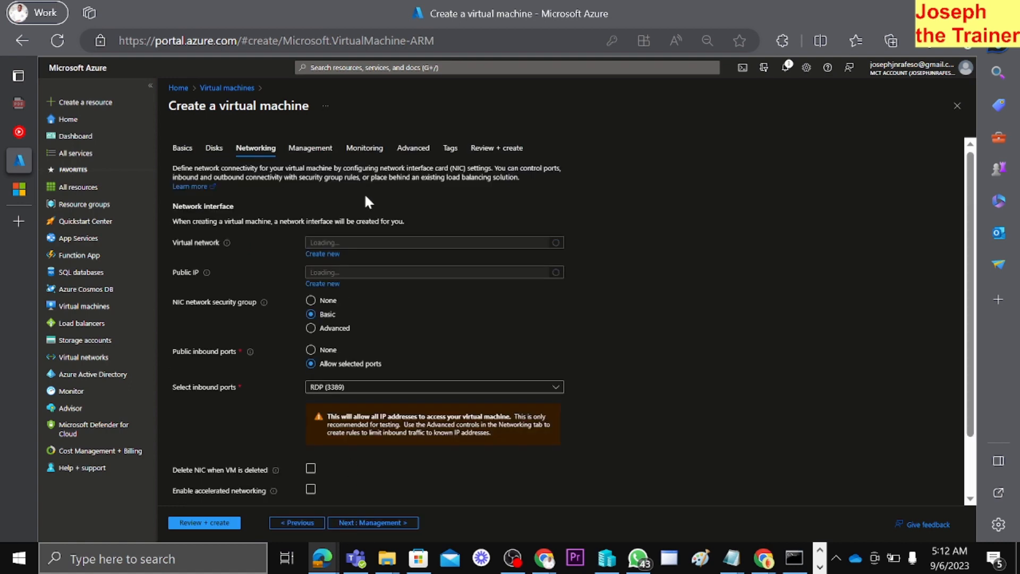
click(419, 243)
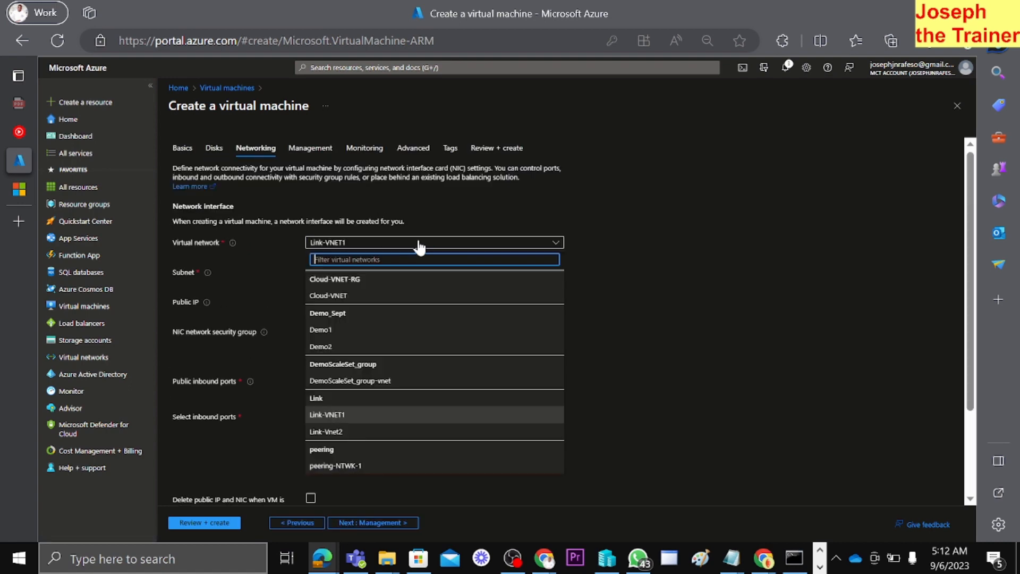
click(337, 431)
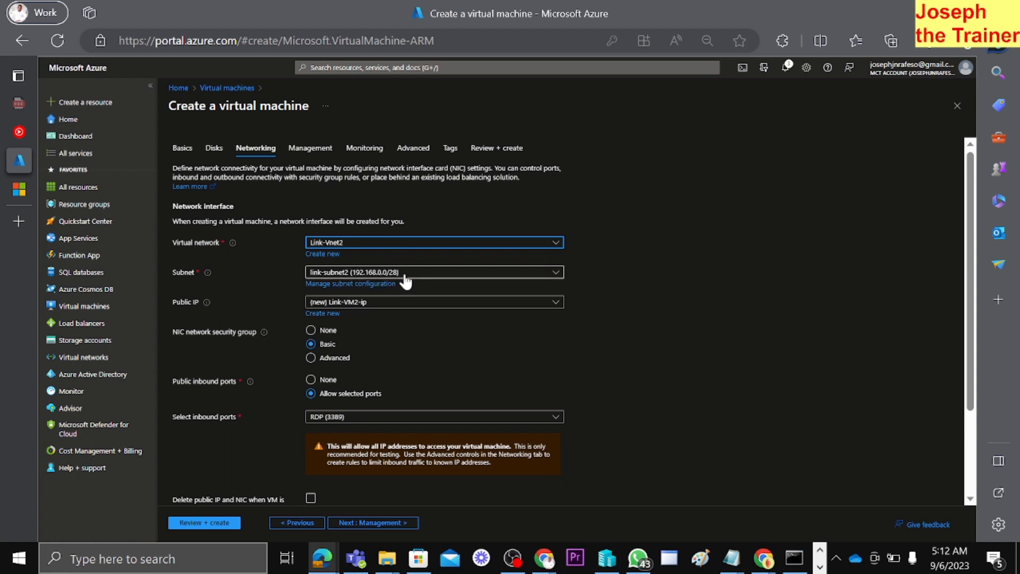
- Keep the remaining networking defaults, validate the Link-VM2 configuration and deploy the virtual machine
scroll(407, 327, down, 2)
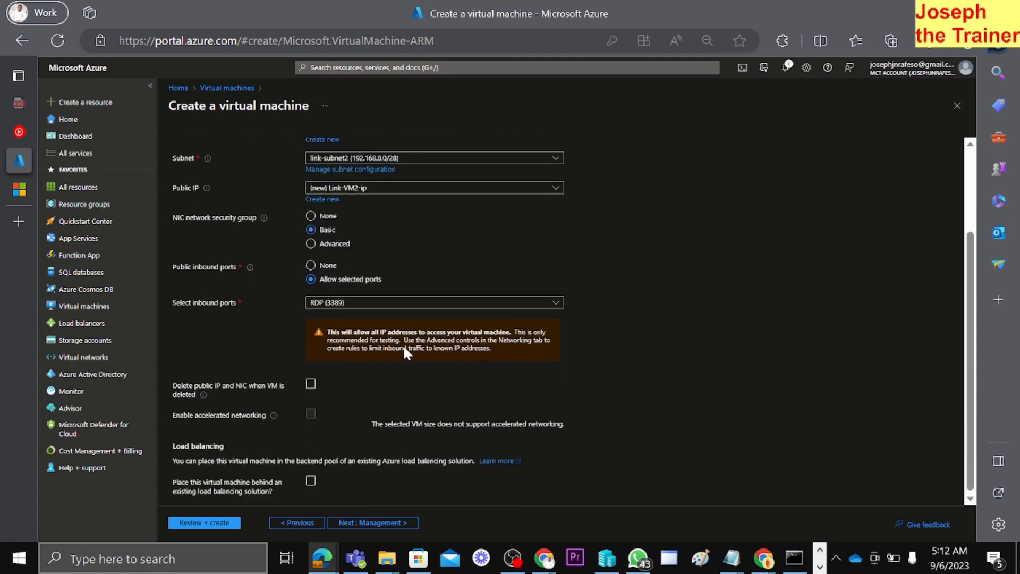
click(205, 523)
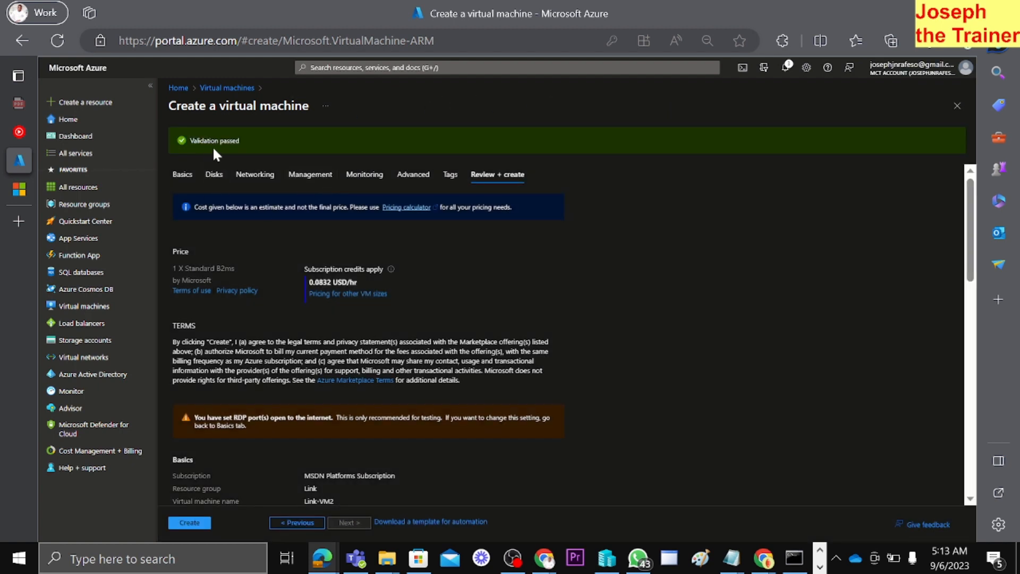
click(187, 522)
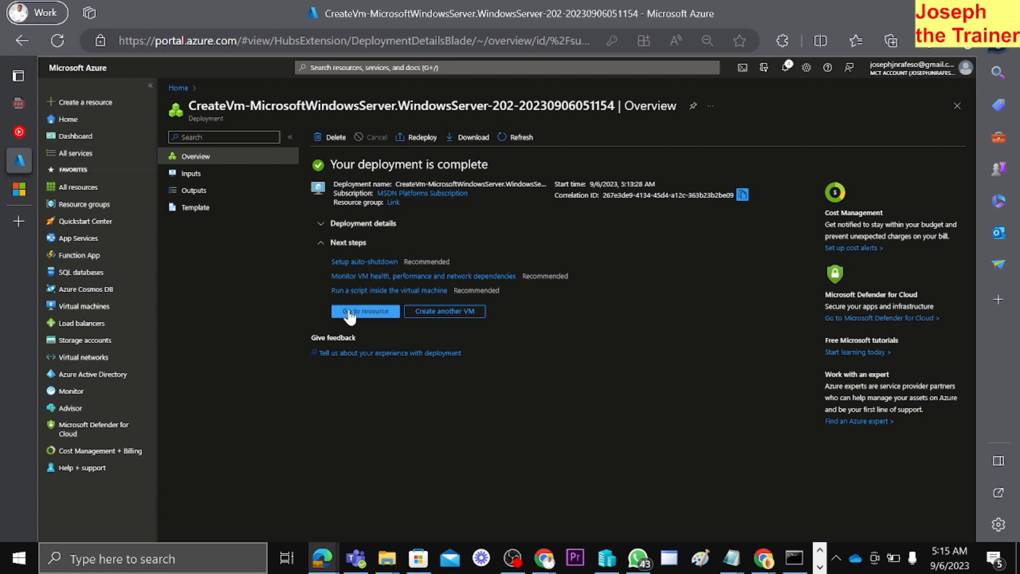
- Open Link-VM1 from the resource group Link and examine its private IP address
click(175, 87)
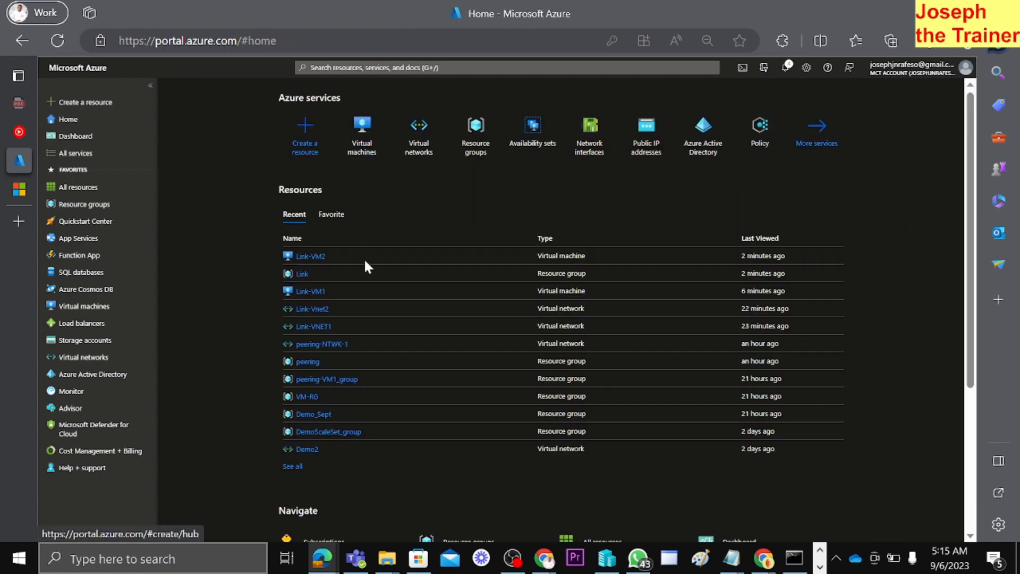
click(302, 275)
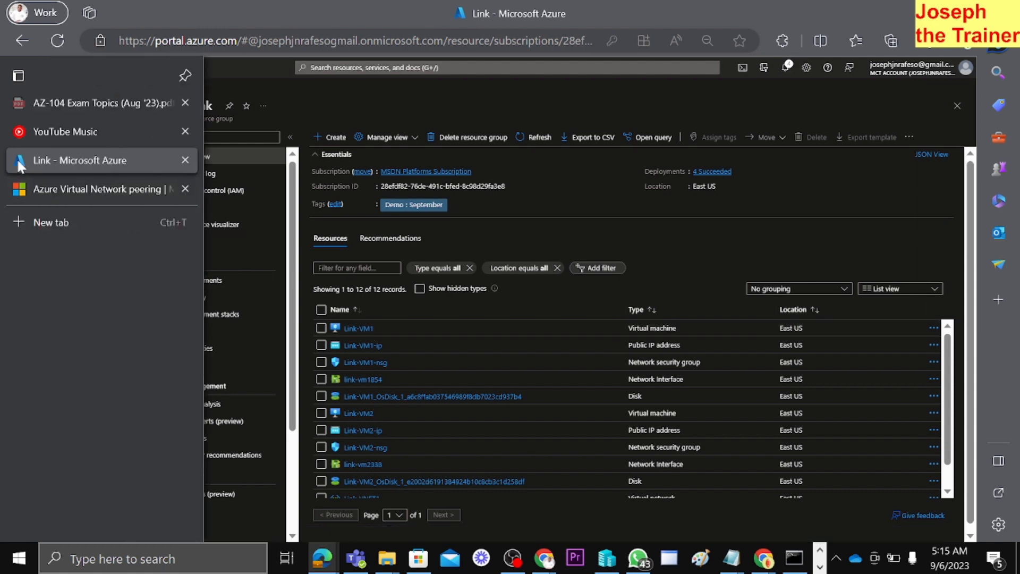
right_click(17, 158)
key(Escape)
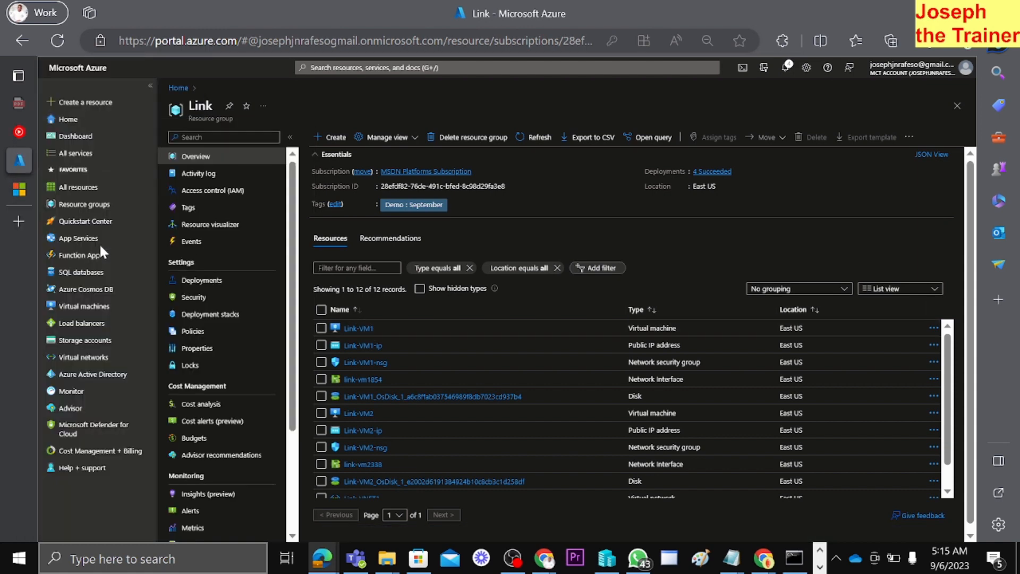
click(20, 160)
click(367, 329)
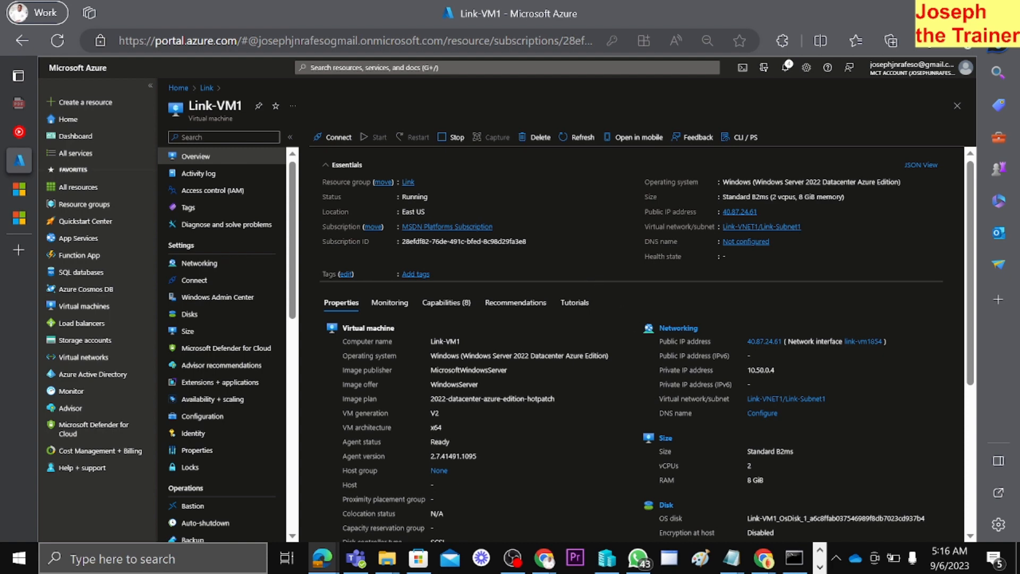
drag(659, 370, 712, 370)
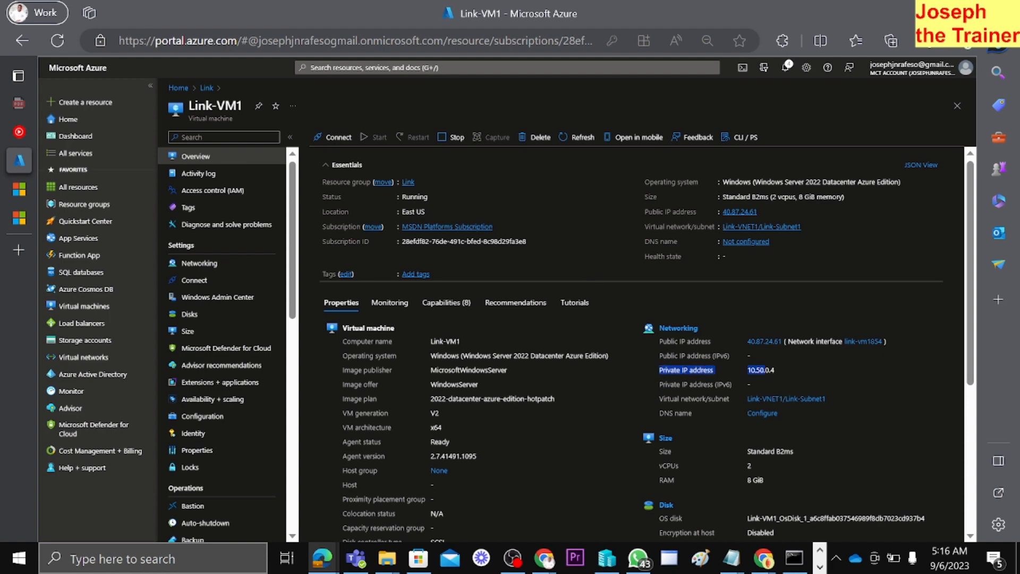
drag(786, 371, 786, 371)
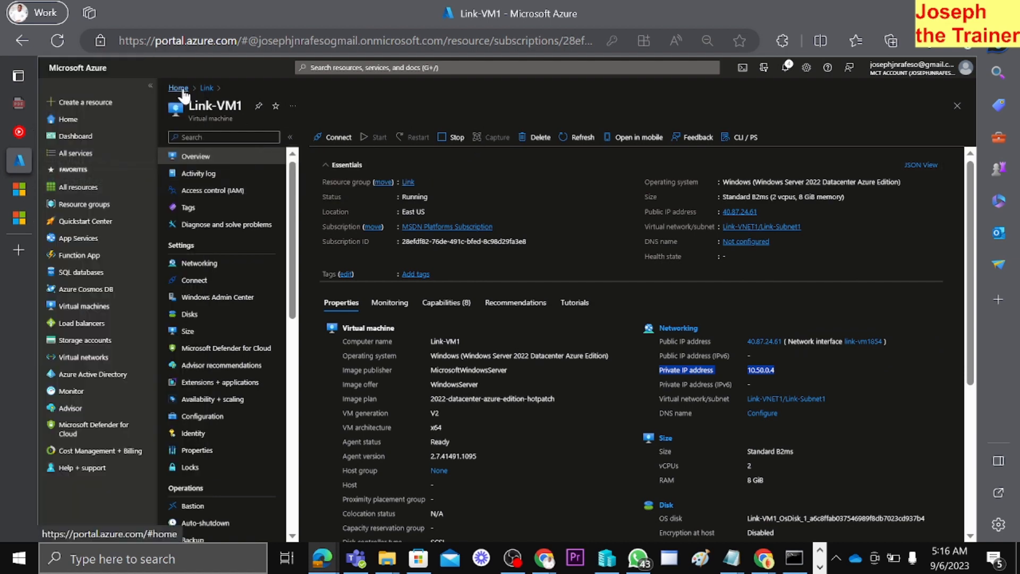
- Return to the resource group Link, refresh it, and examine the networking properties of Link-VM2
click(207, 87)
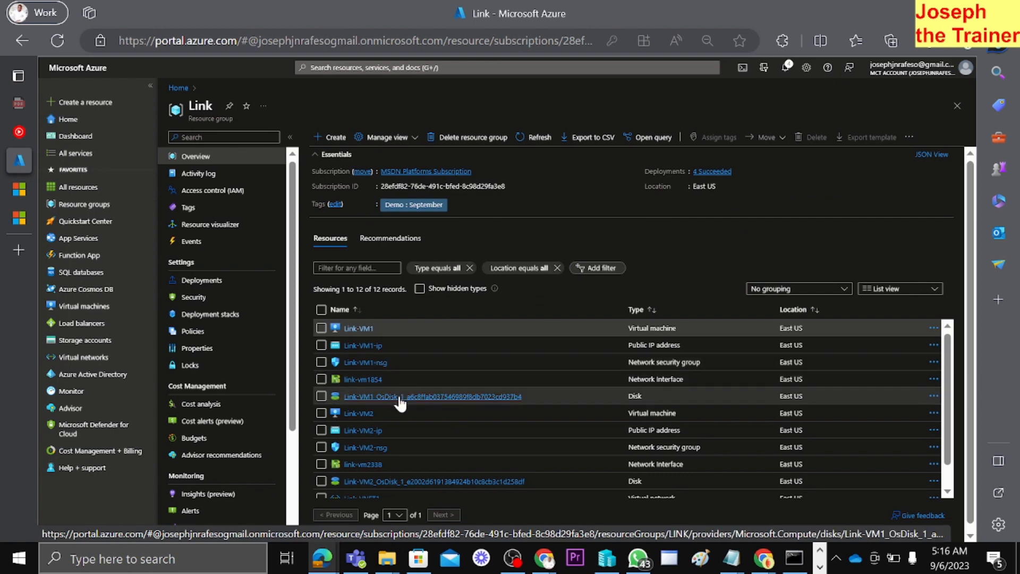
scroll(378, 394, down, 1)
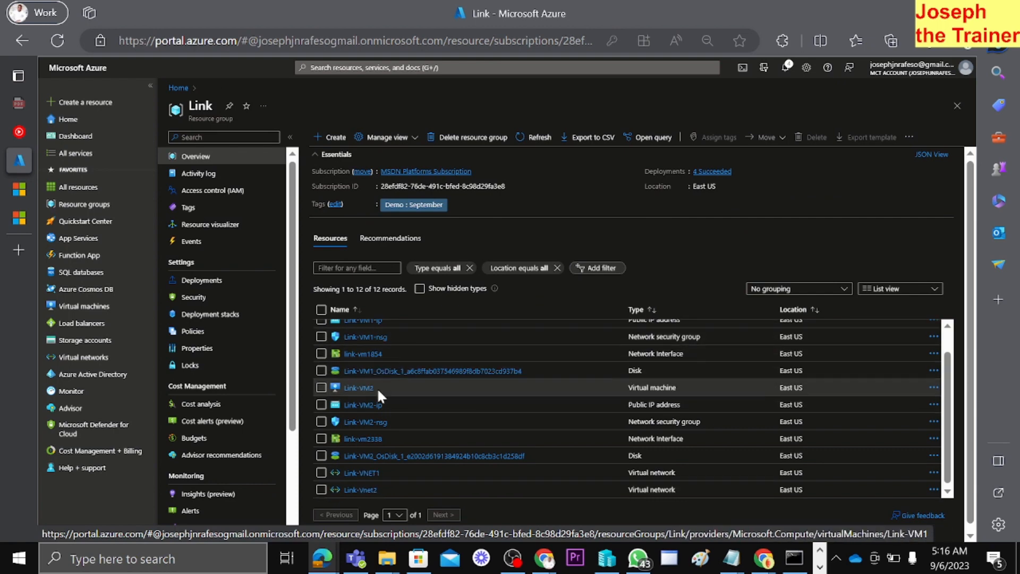
click(58, 40)
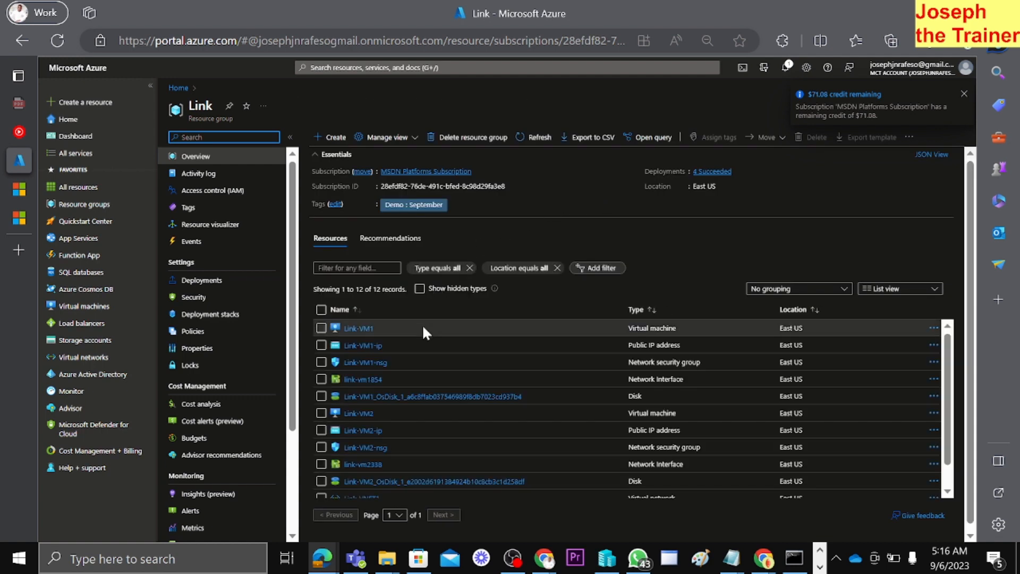
click(359, 415)
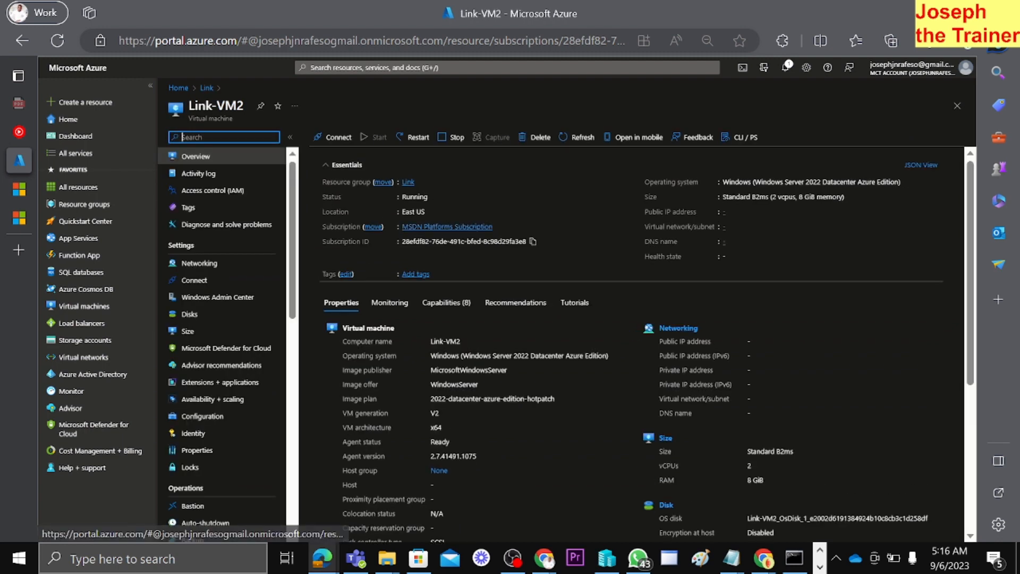
scroll(538, 269, down, 2)
scroll(547, 282, down, 3)
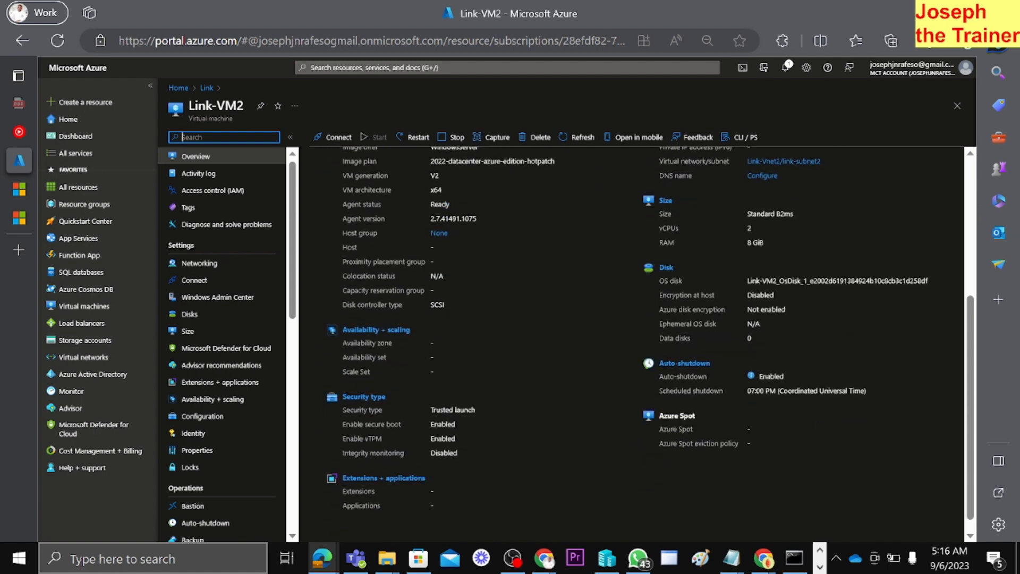
scroll(546, 282, up, 3)
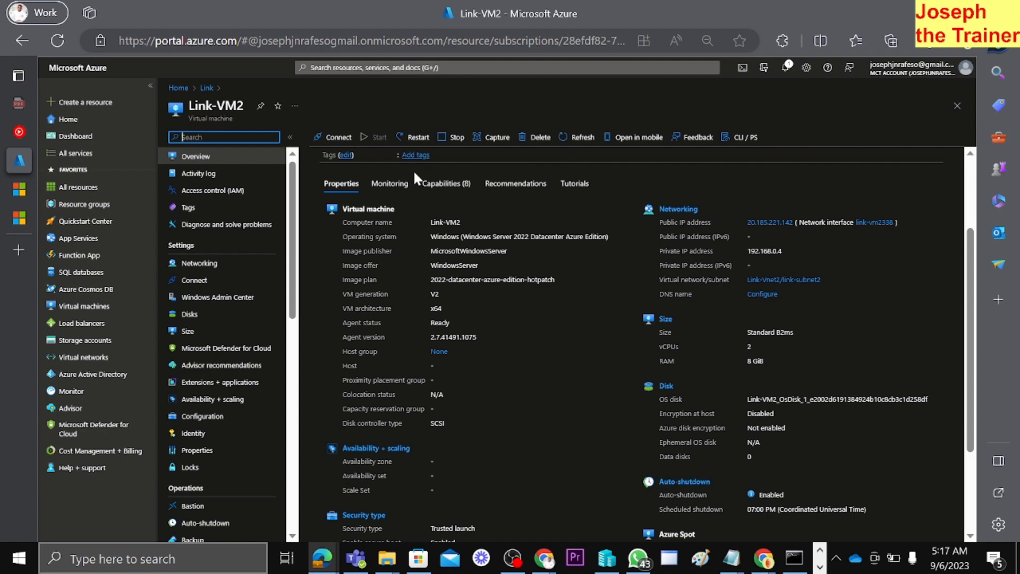
- Open the native RDP connection setup for Link-VM2
scroll(413, 170, up, 3)
click(339, 138)
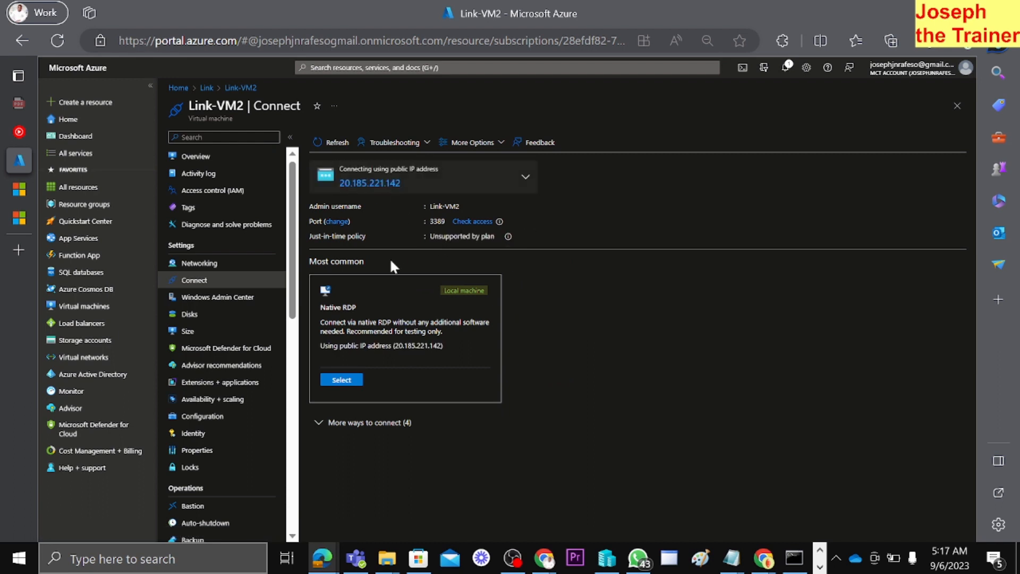
click(342, 379)
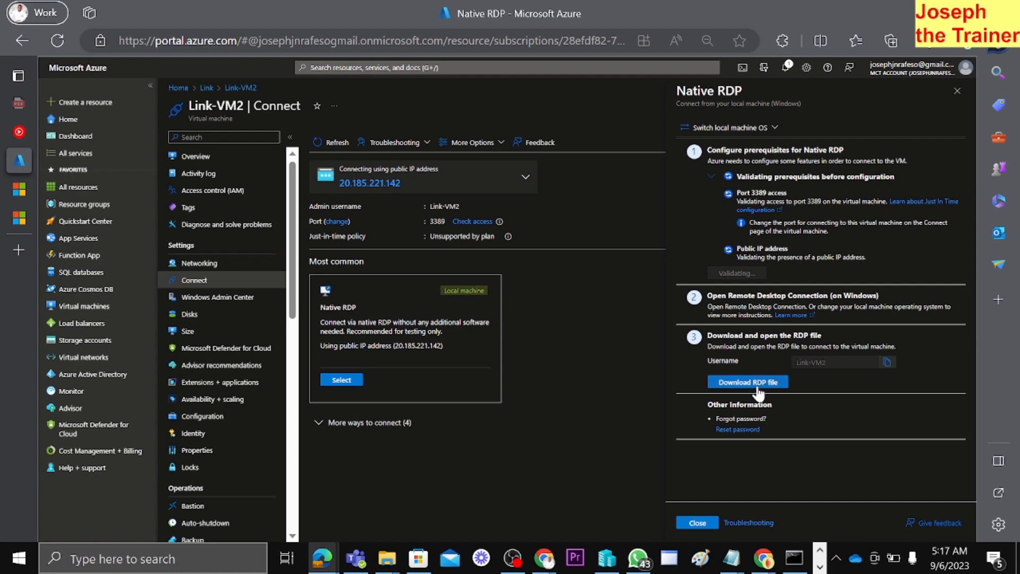
- Download and keep the Link-VM2.rdp file, copy the Link-VM2 admin username, and open the downloaded file
click(757, 384)
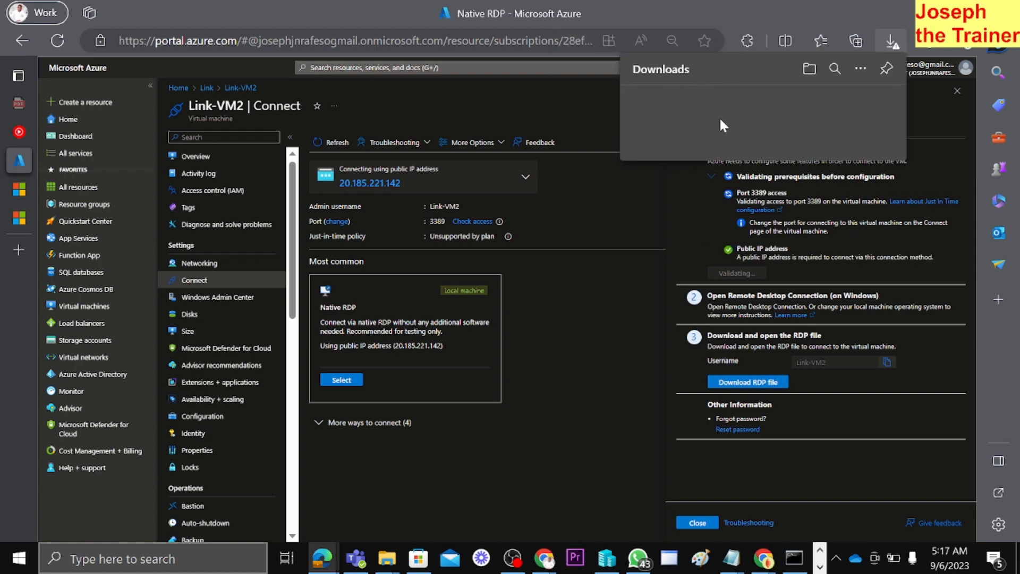
click(888, 363)
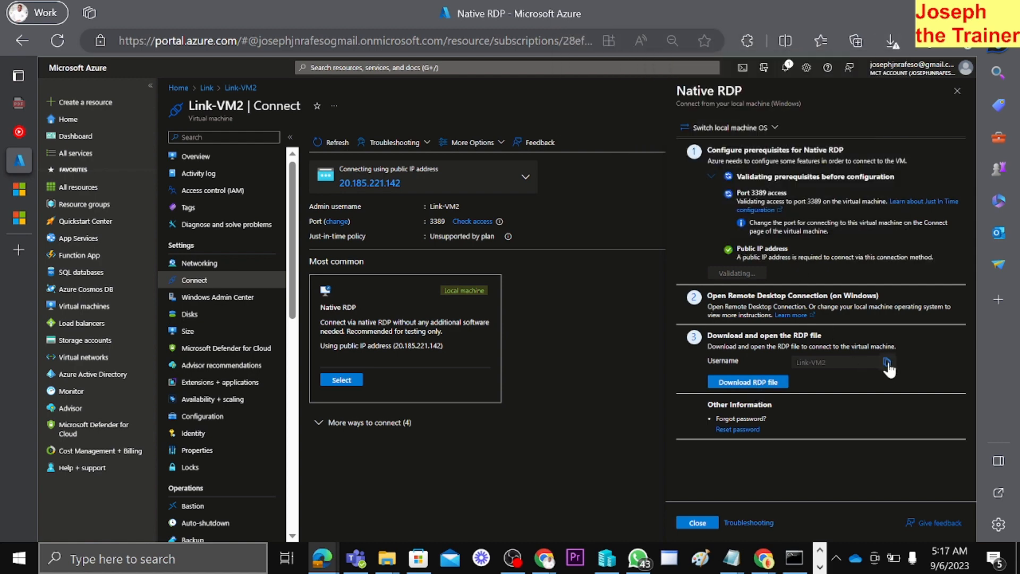
click(888, 363)
click(894, 41)
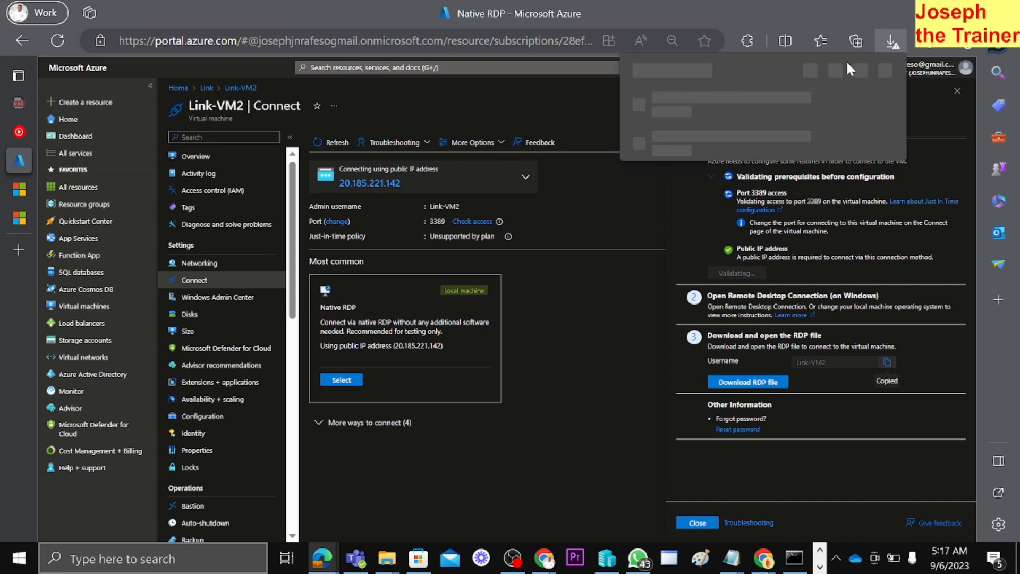
click(706, 138)
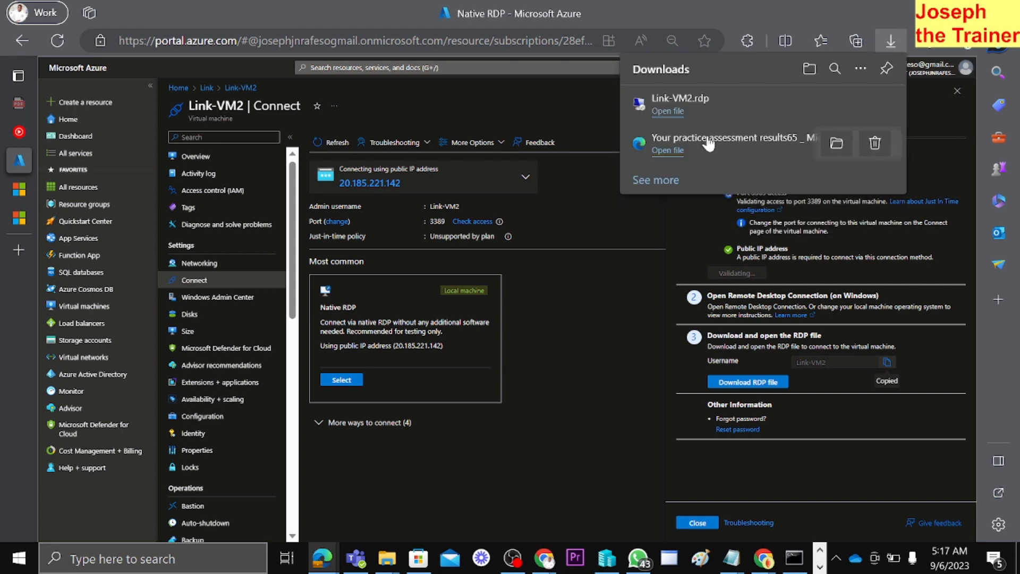
click(679, 112)
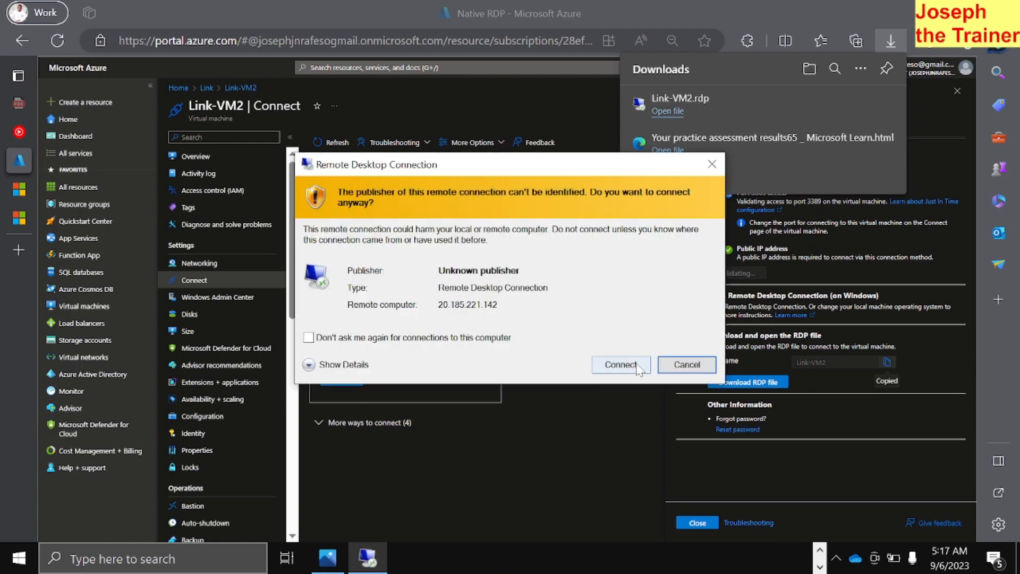
- Connect to Link-VM2 with the copied username and the account password, accepting the unknown publisher and the untrusted certificate
click(620, 366)
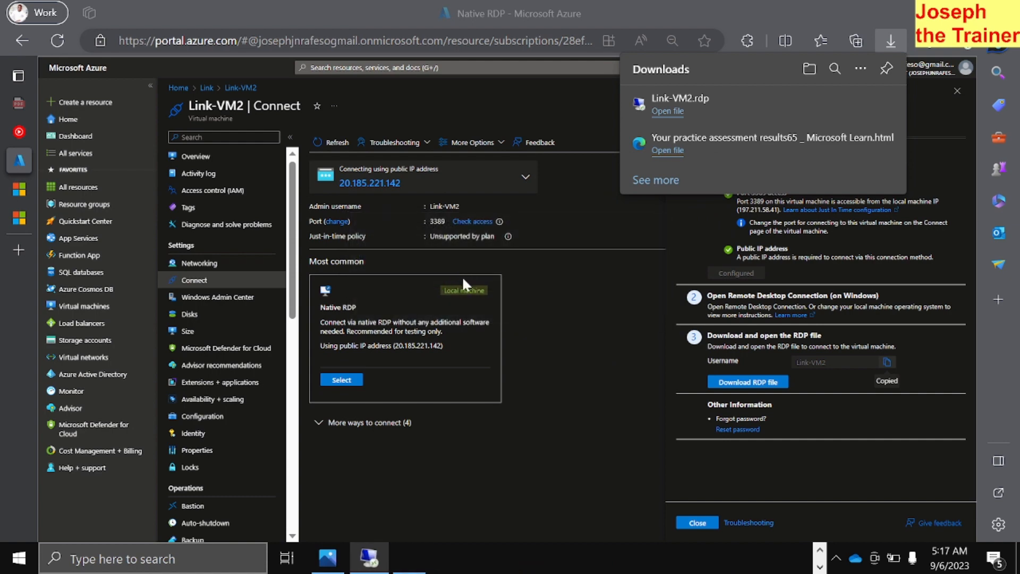
key(ctrl+v)
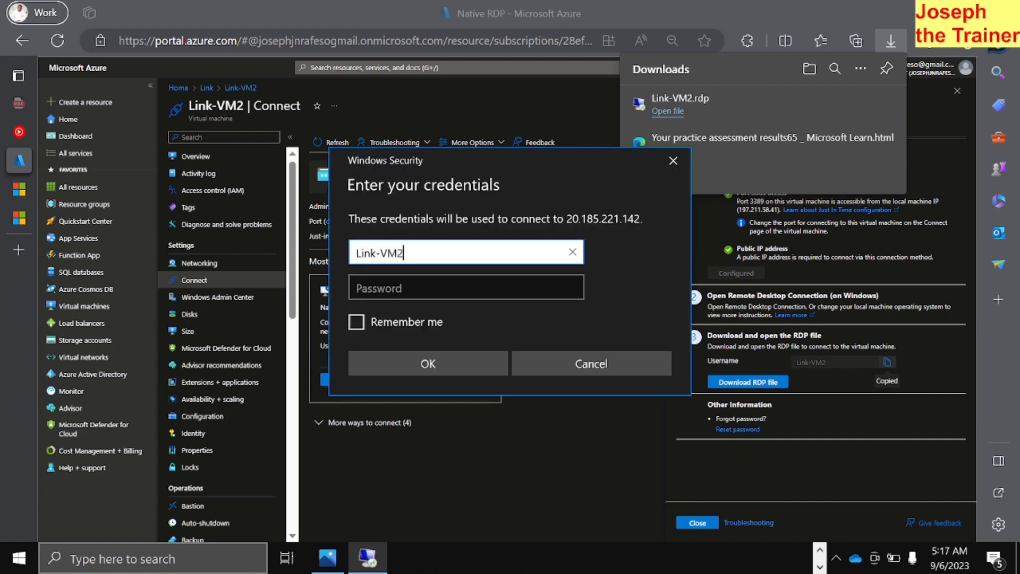
key(Tab)
text(••••)
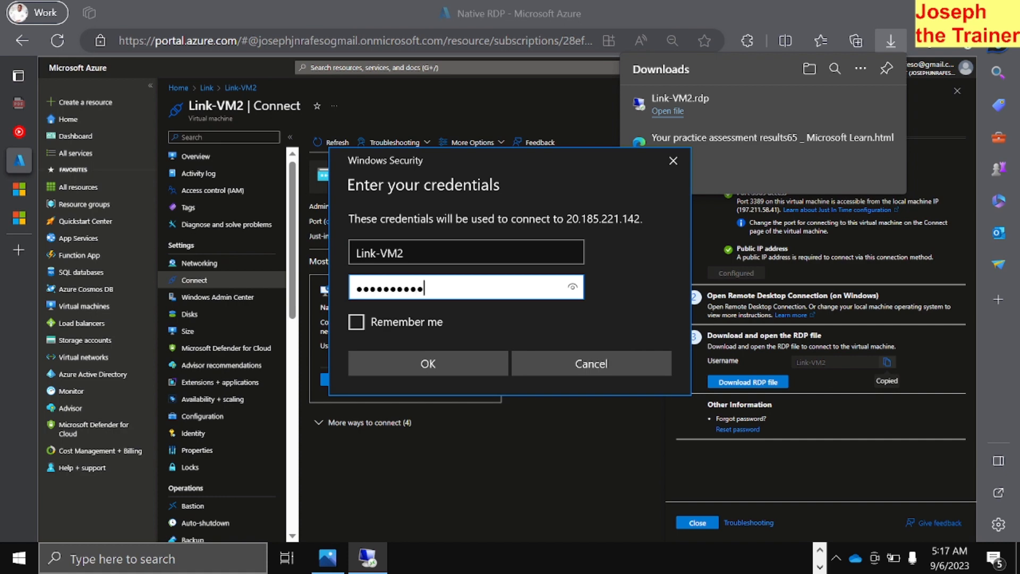
text(••••••••••••)
click(464, 365)
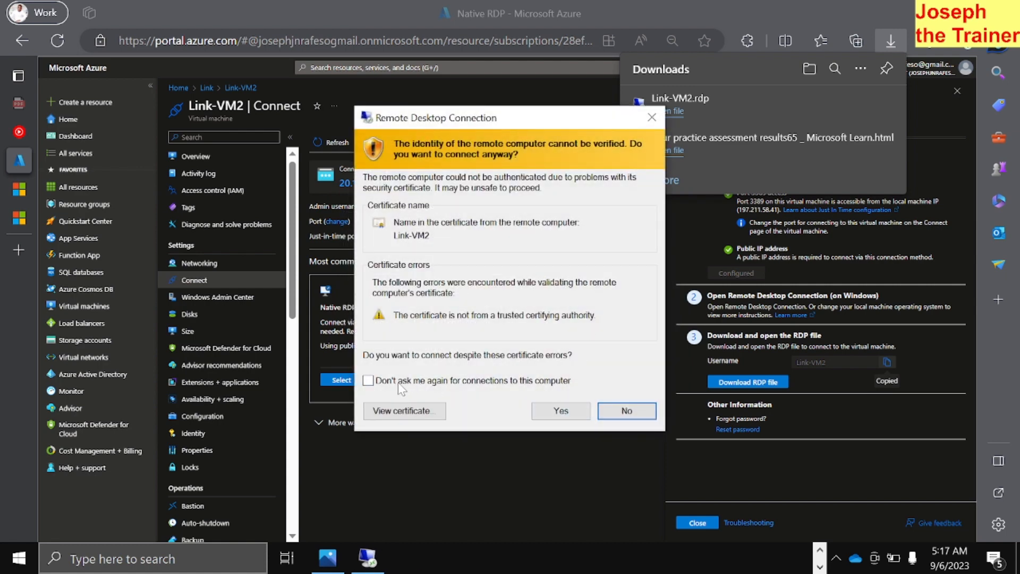
click(561, 411)
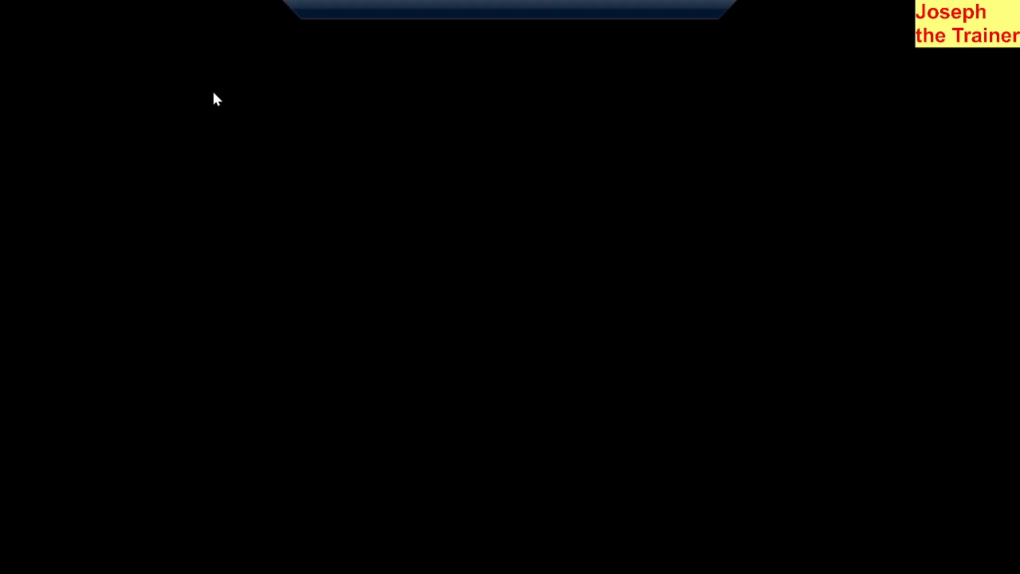
- Minimize the Link-VM2 session and open the native RDP connection setup for Link-VM1 from the resource group Link
click(672, 11)
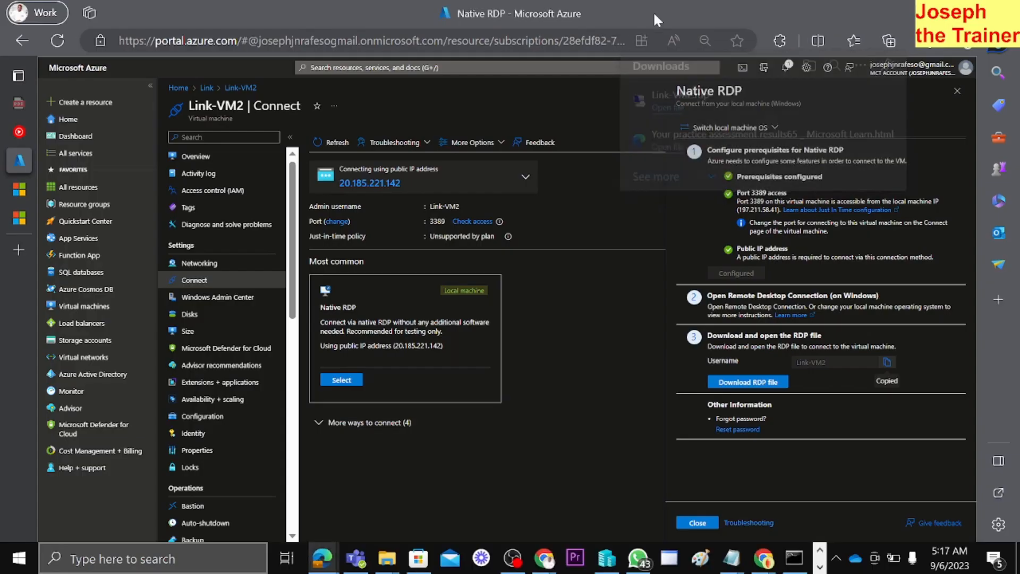
click(201, 89)
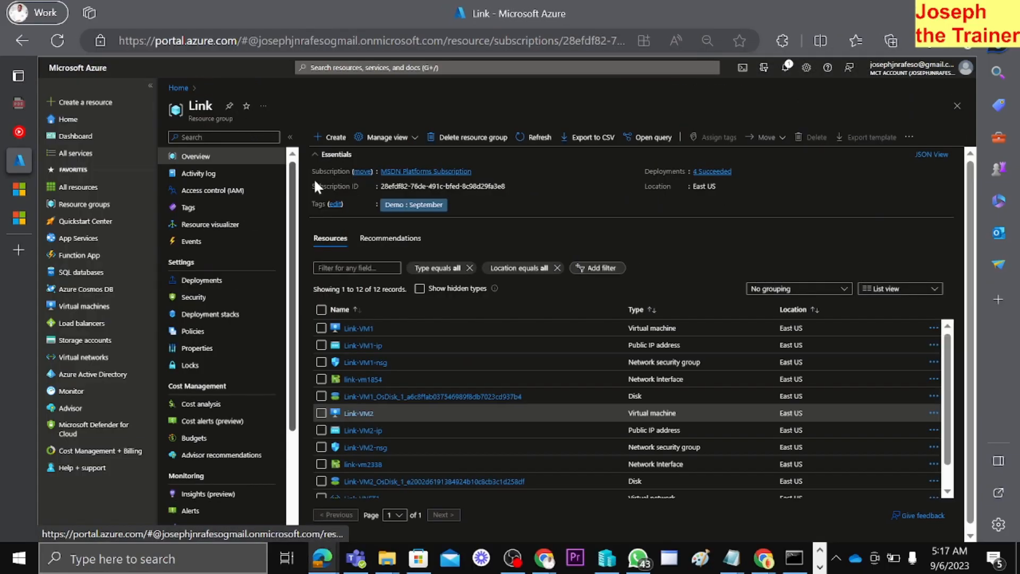
click(365, 329)
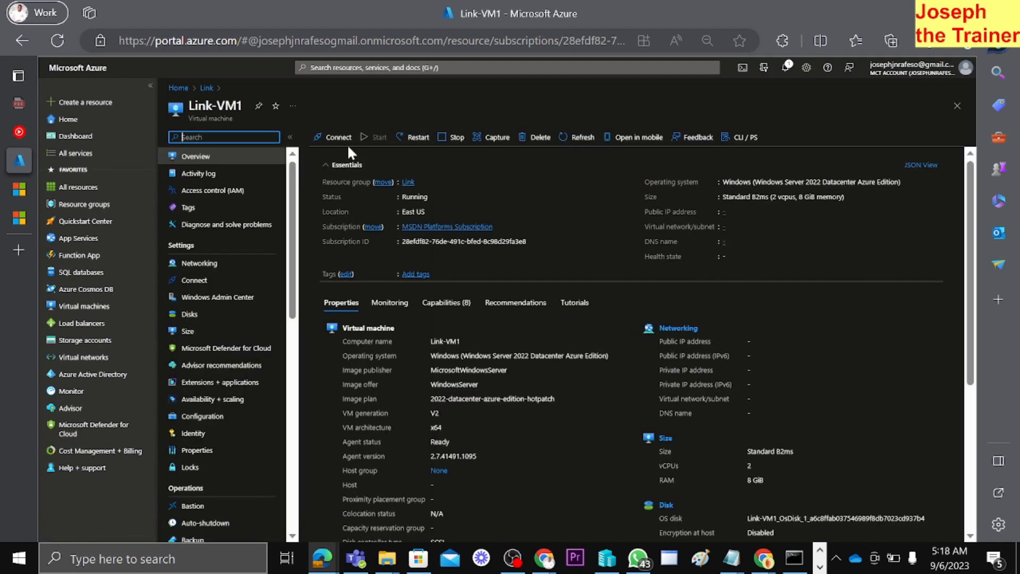
click(338, 140)
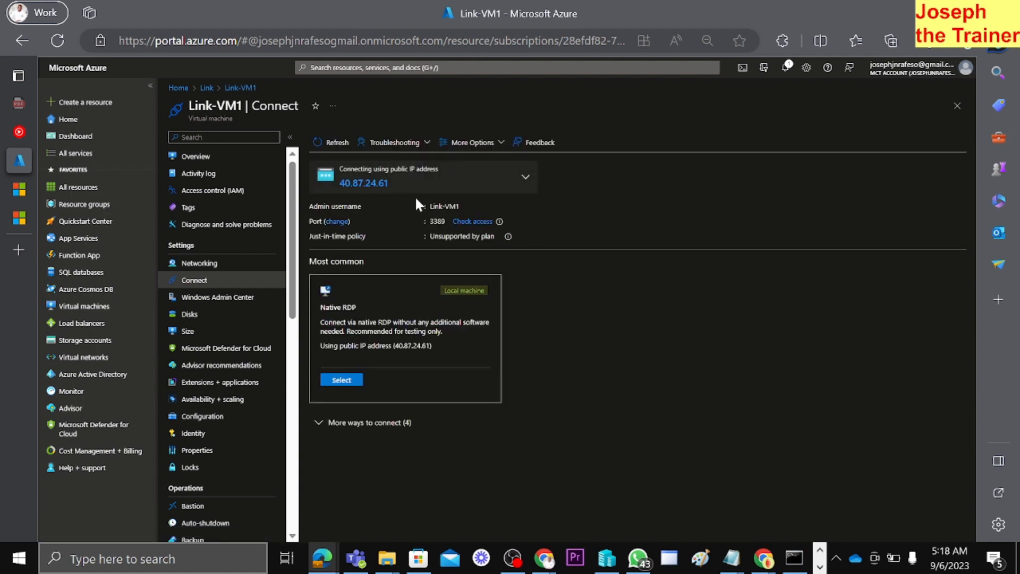
click(336, 382)
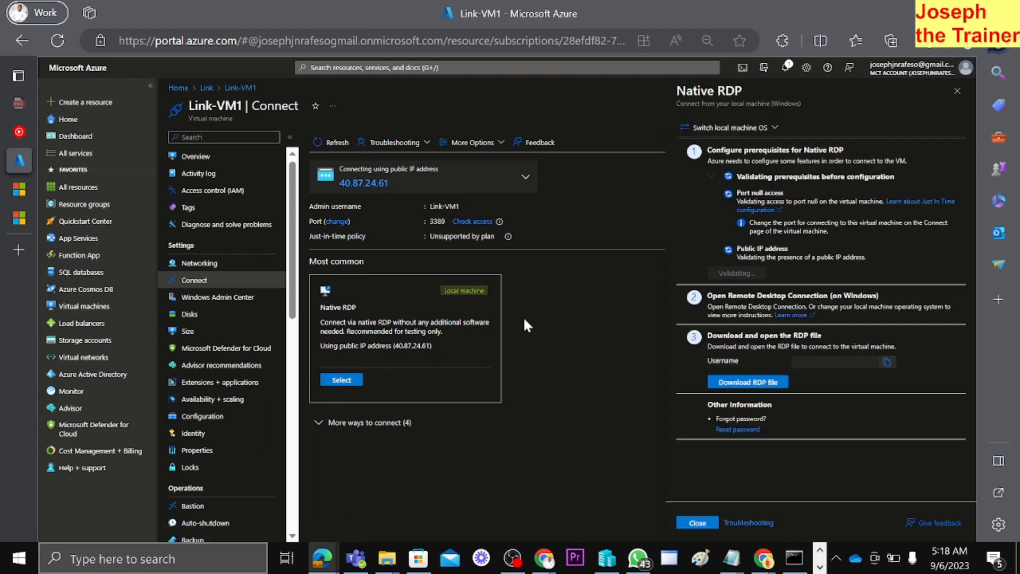
- Download and keep the Link-VM1.rdp file, copy the Link-VM1 admin username, and open the downloaded file
click(732, 383)
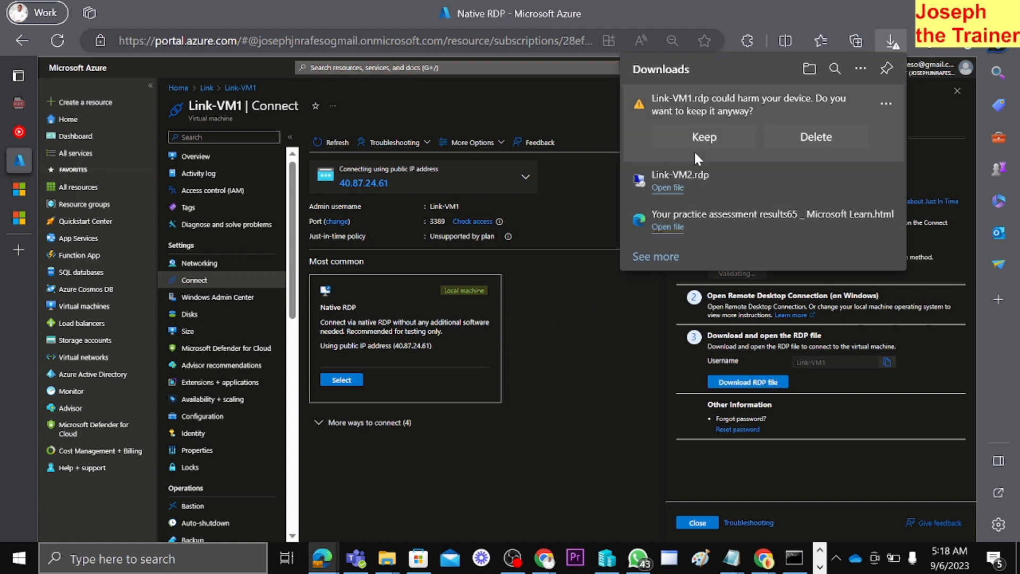
click(890, 366)
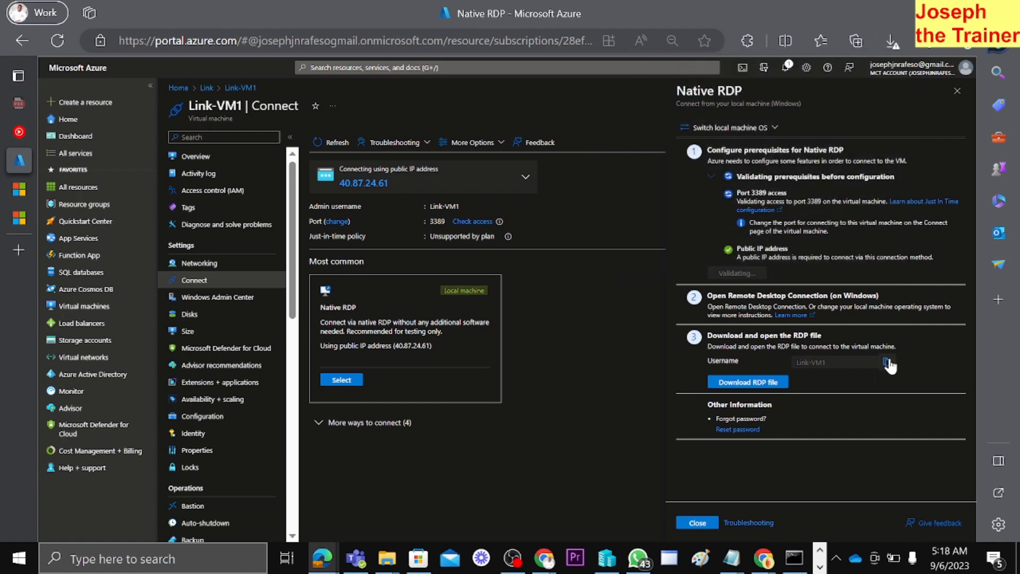
click(890, 365)
click(891, 41)
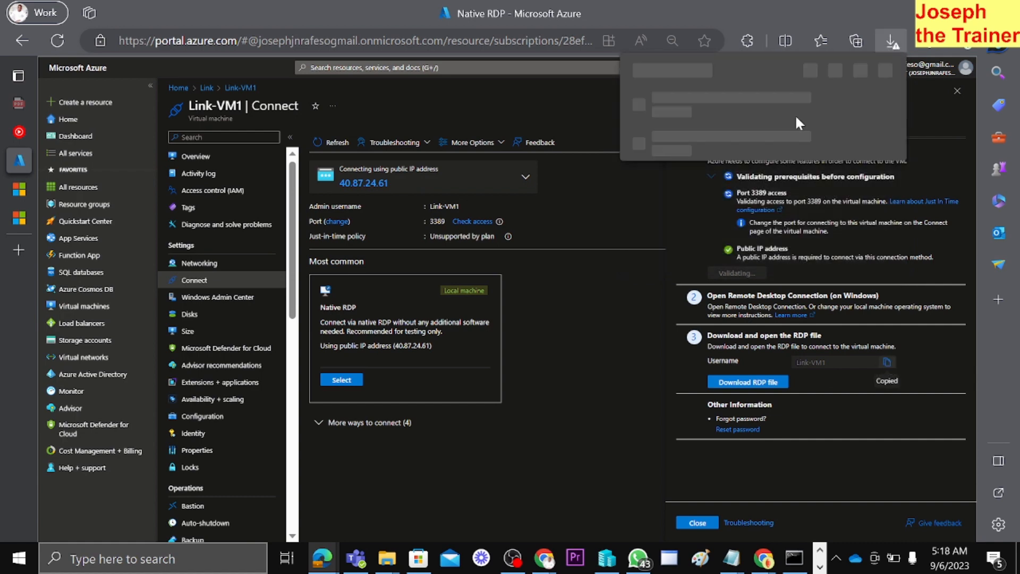
click(700, 137)
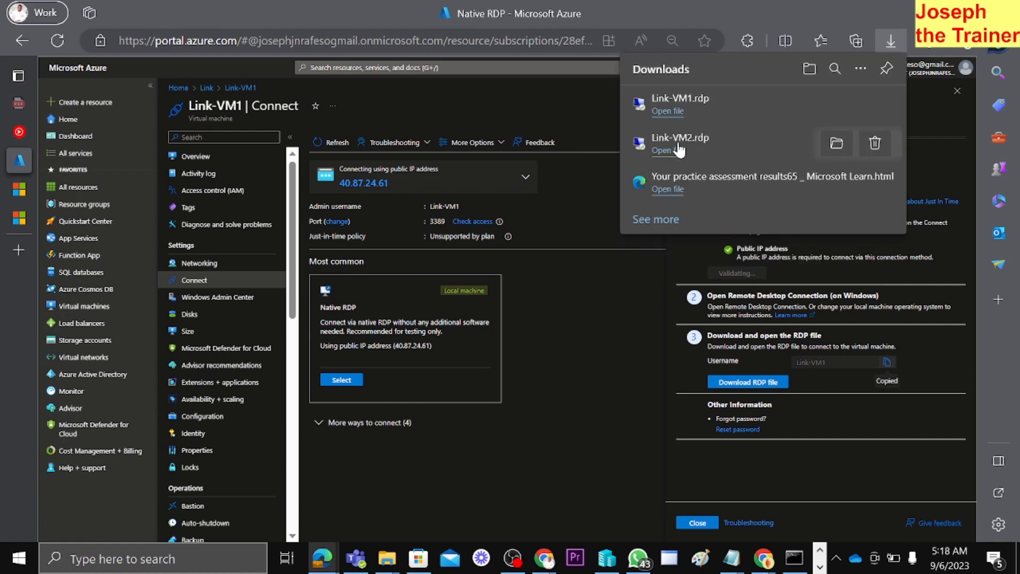
click(690, 112)
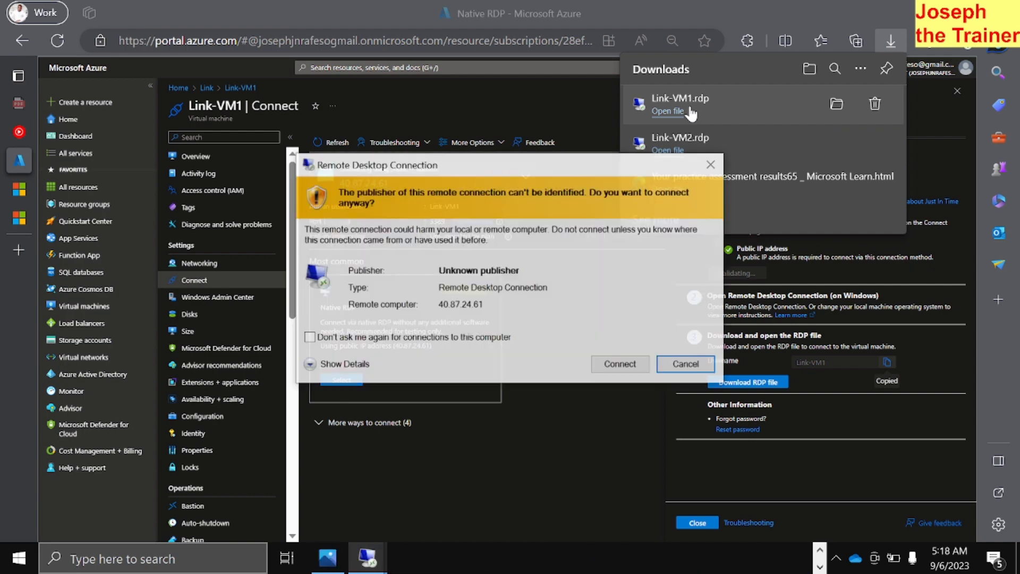
- Connect to Link-VM1 with the copied username and the account password, accepting the unknown publisher and the untrusted certificate
click(617, 364)
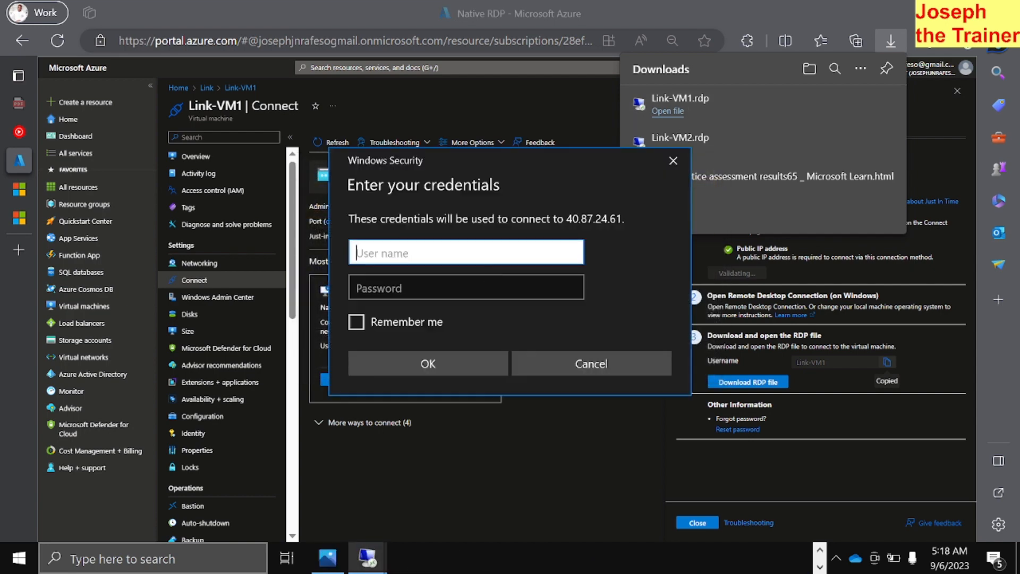
key(ctrl+v)
key(Tab)
text(••••)
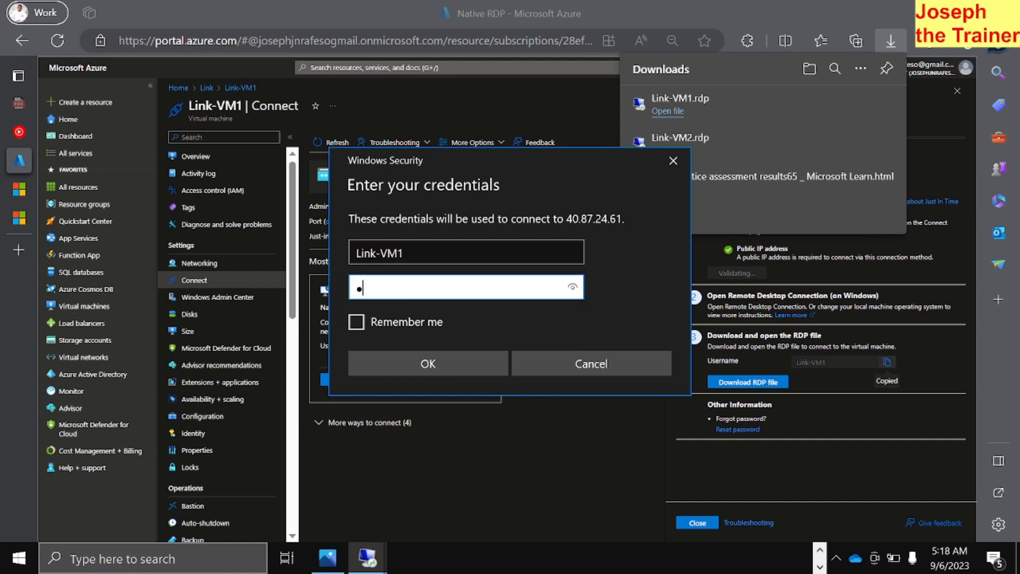
text(••••••••••)
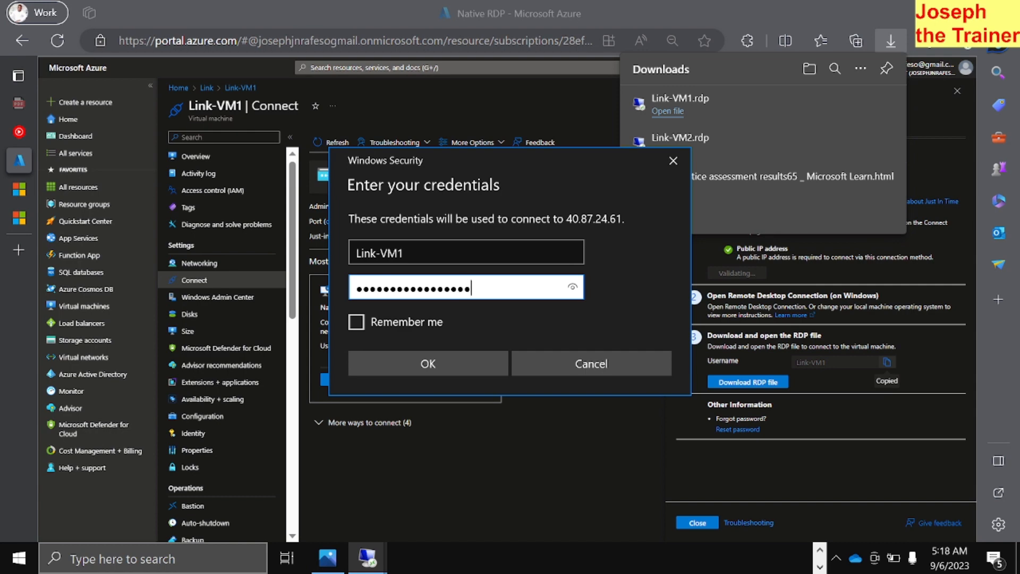
click(444, 359)
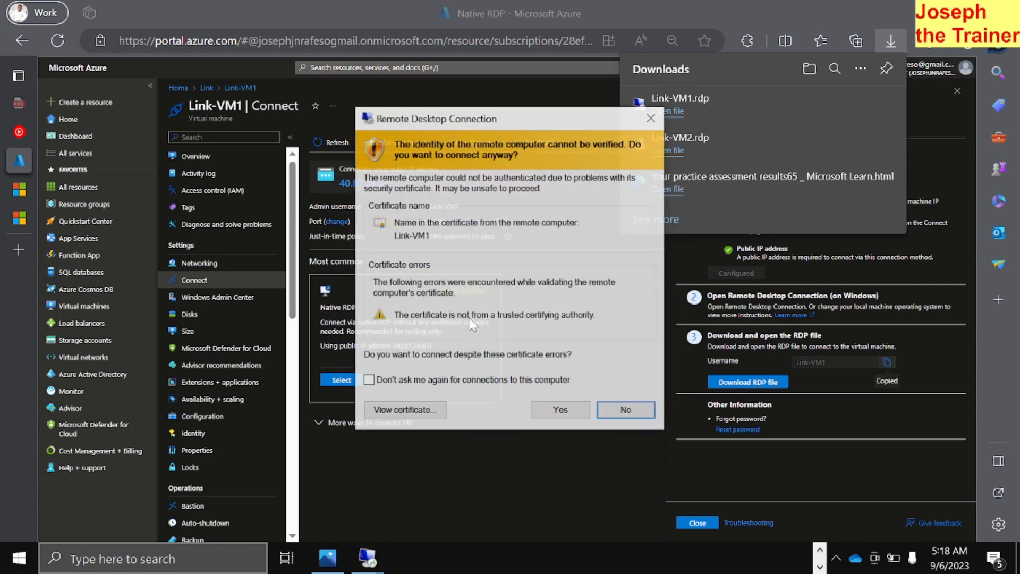
click(559, 417)
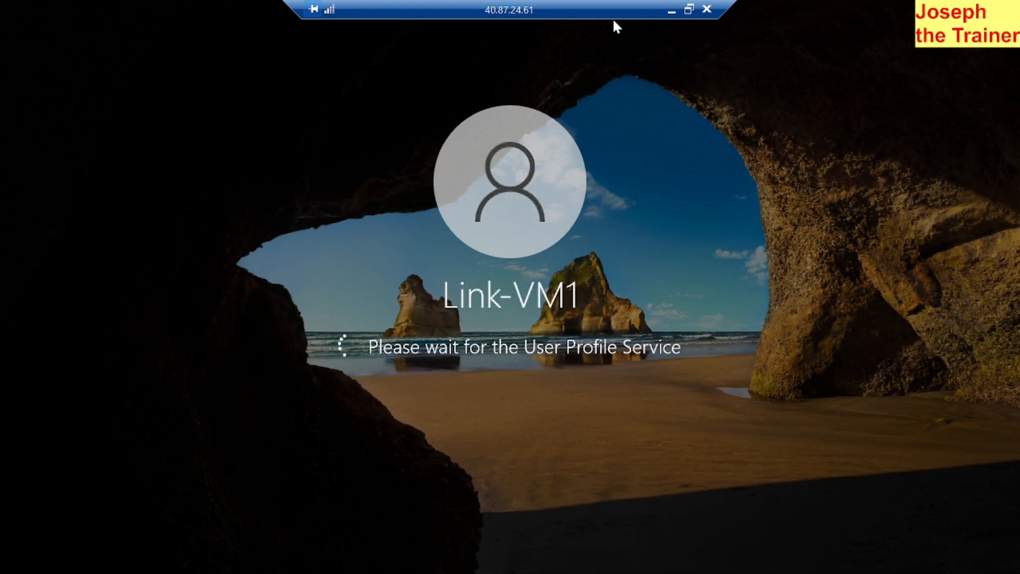
- Switch both remote sessions from full screen to windows and move the Link-VM2 window beside the Link-VM1 window
click(689, 10)
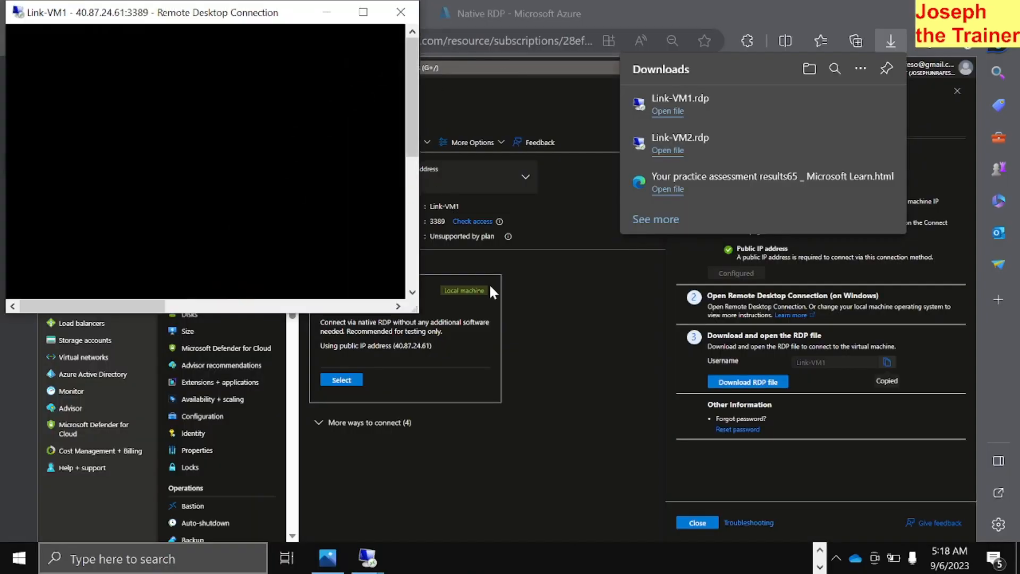
mouse_move(372, 567)
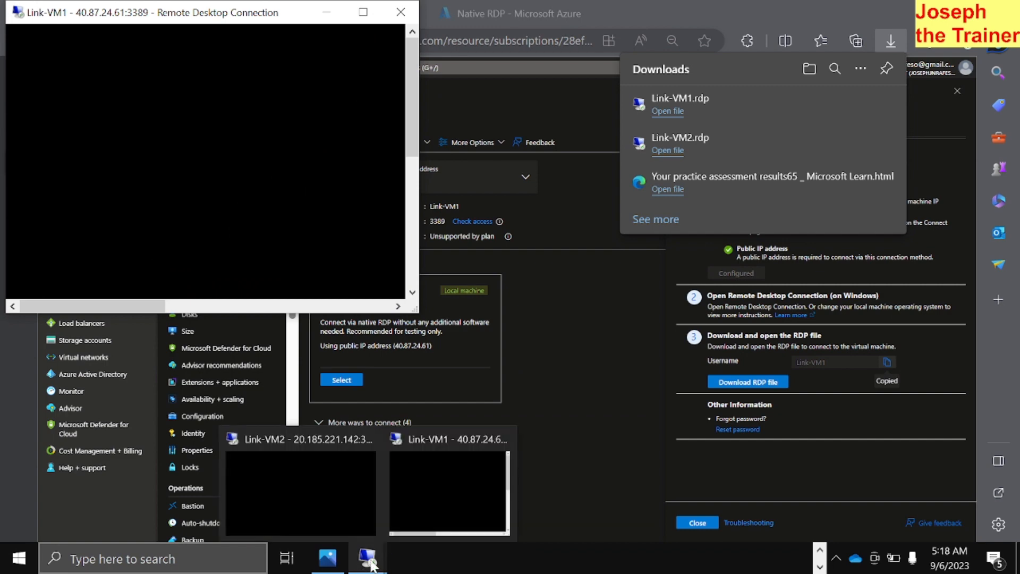
click(331, 480)
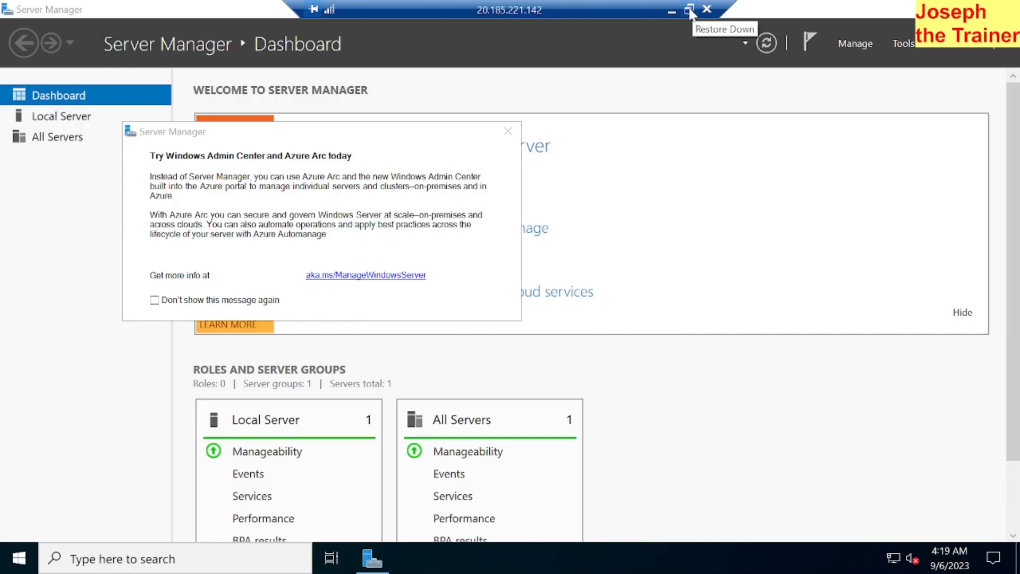
click(690, 10)
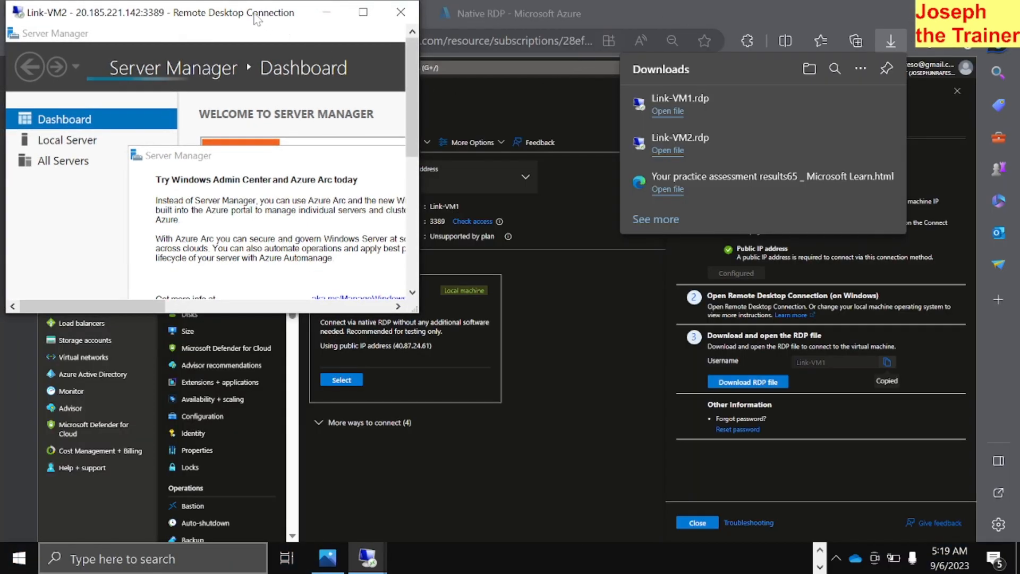
drag(249, 12, 788, 31)
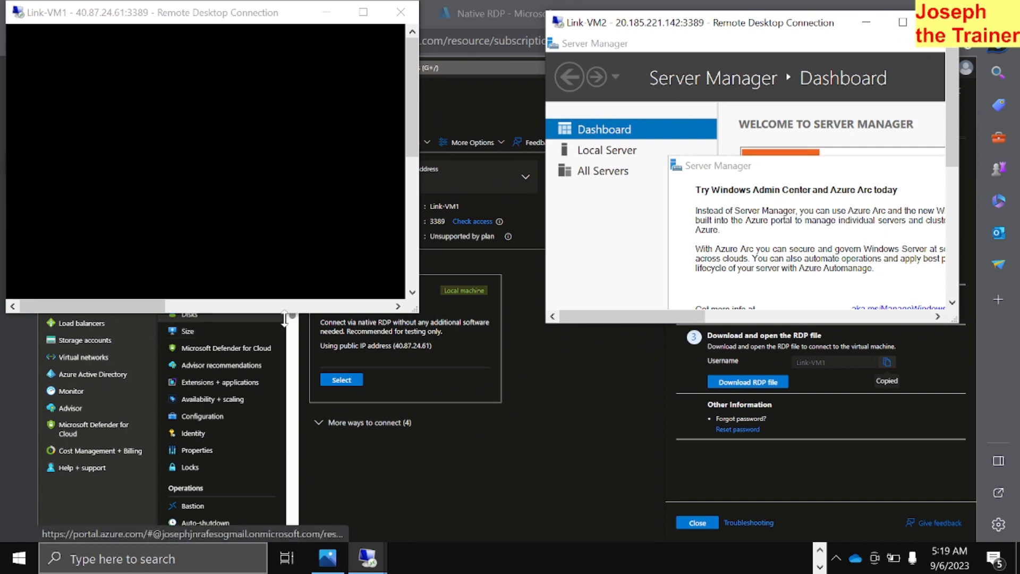
- Enlarge the Link-VM1 and Link-VM2 remote session windows so that together they fill the desktop side by side
drag(292, 318, 258, 542)
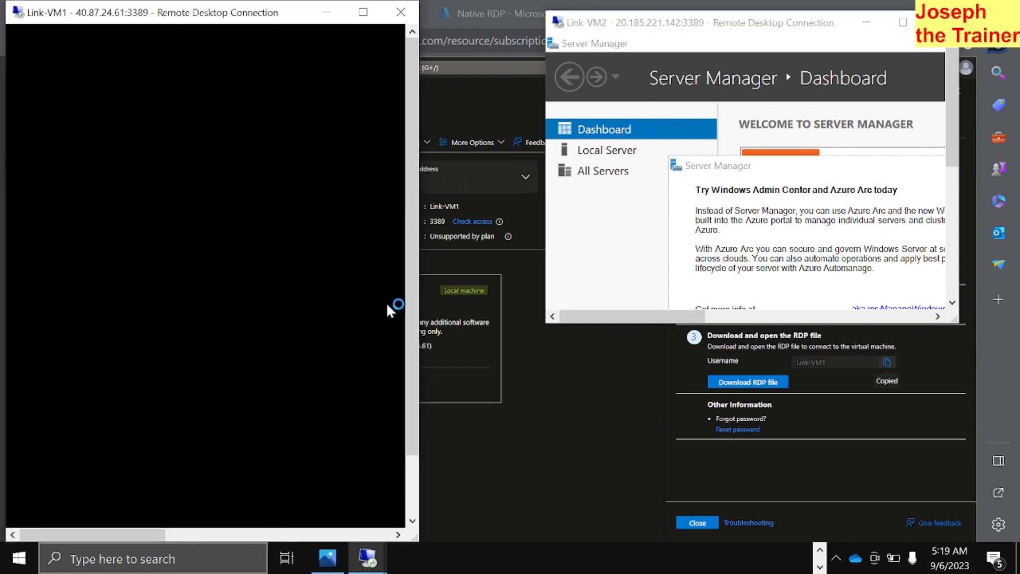
drag(419, 248, 497, 250)
drag(769, 323, 769, 529)
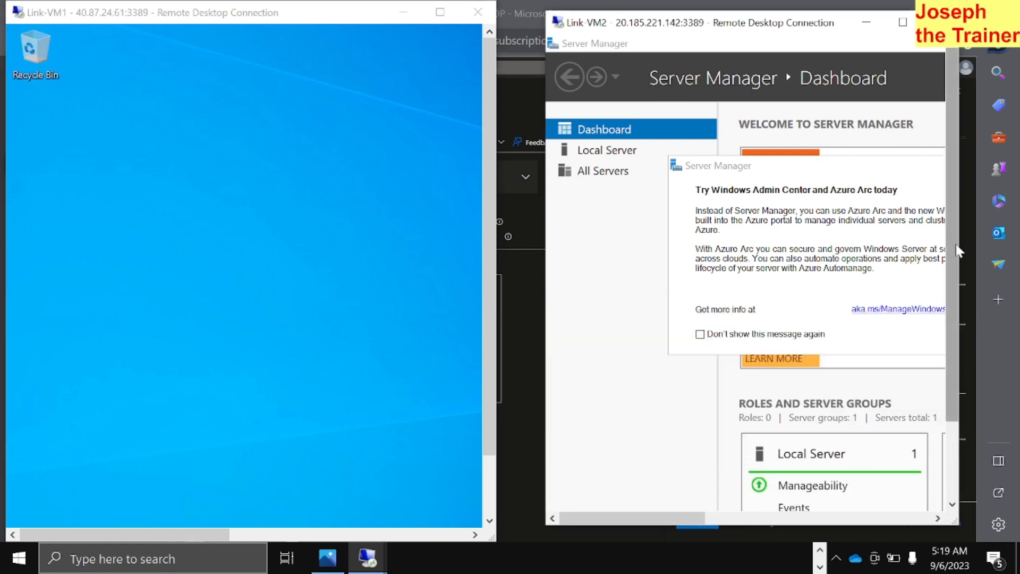
drag(961, 240, 1012, 239)
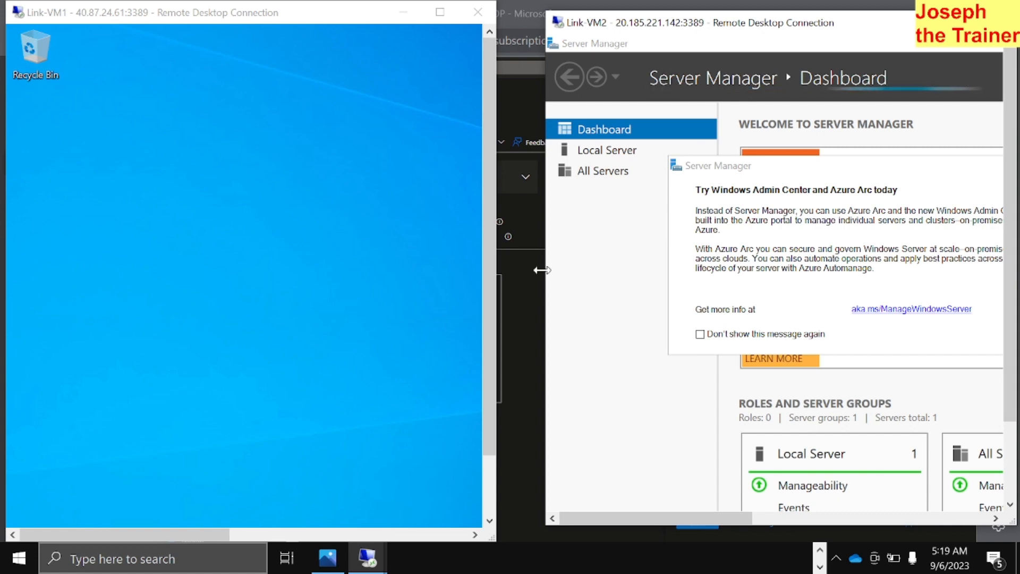
drag(542, 272, 508, 272)
- Bring the Link-VM1 remote session to full screen
click(406, 75)
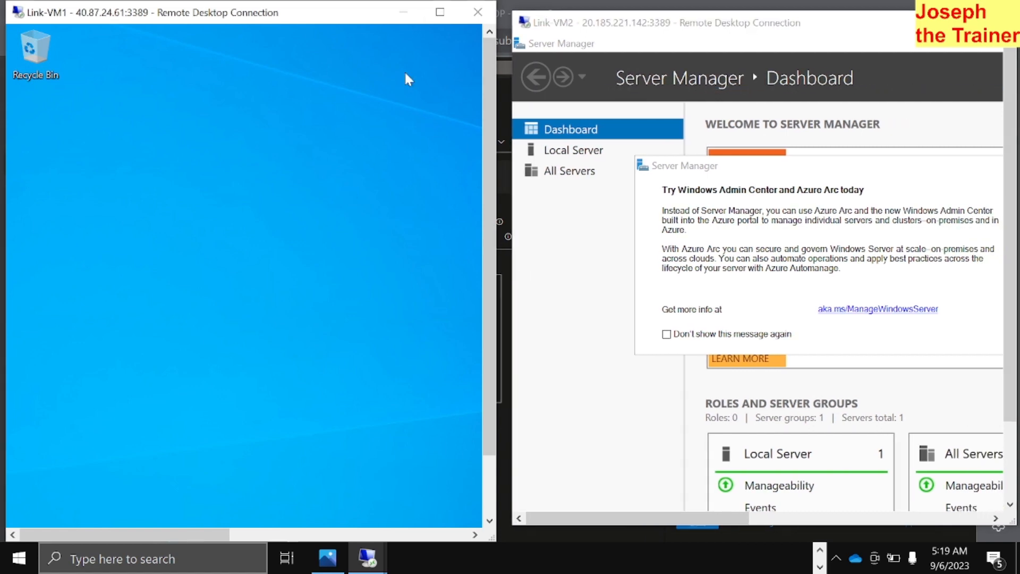
click(440, 12)
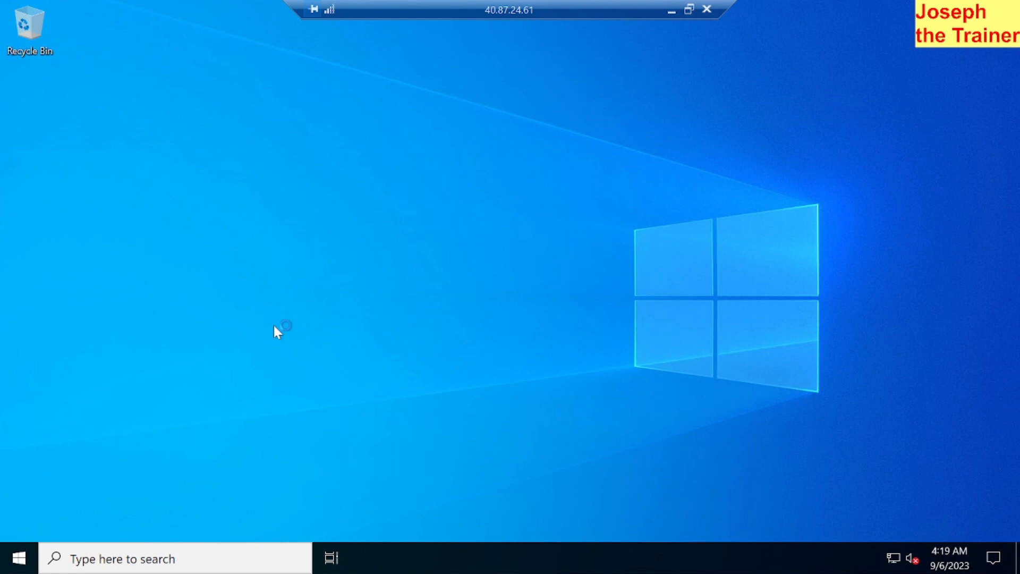
- Decline network discovery on Link-VM1 and open a Command Prompt there
key(super)
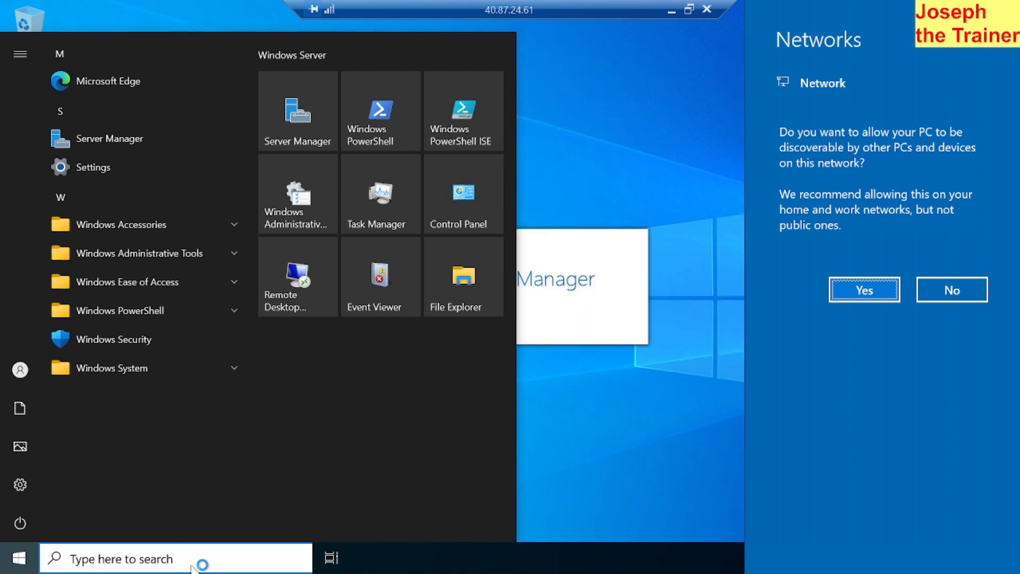
click(935, 290)
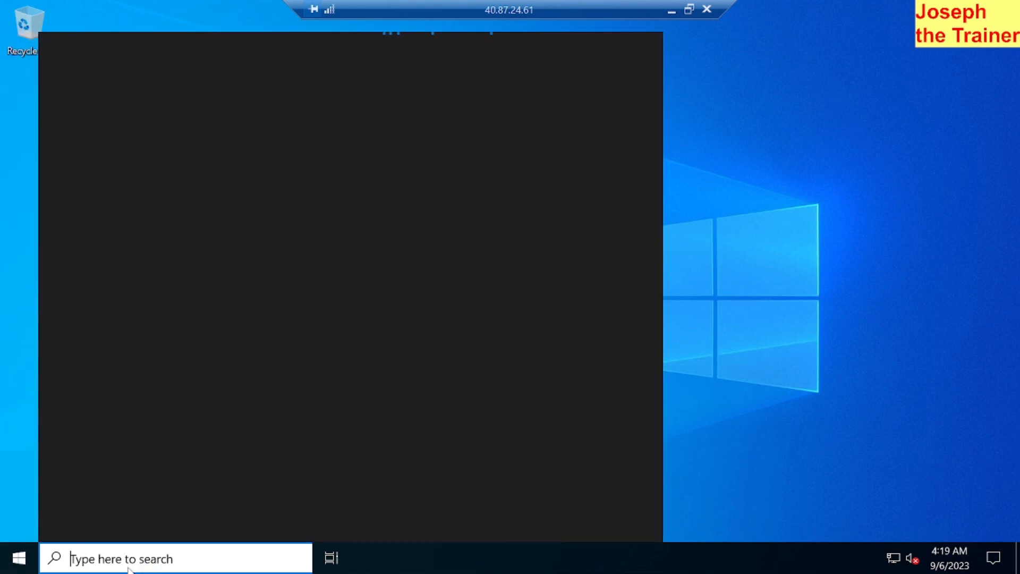
text(cmd)
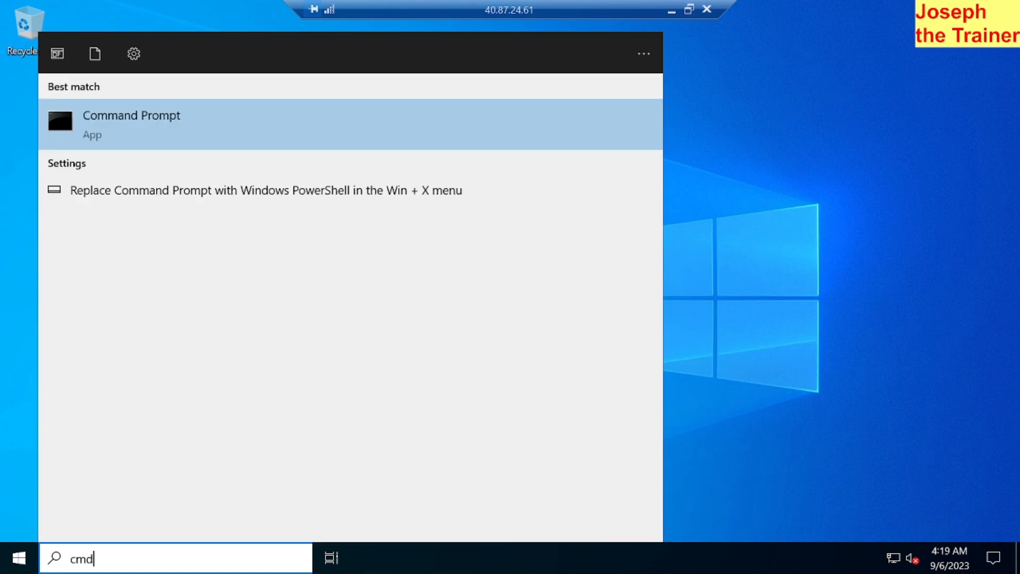
click(158, 129)
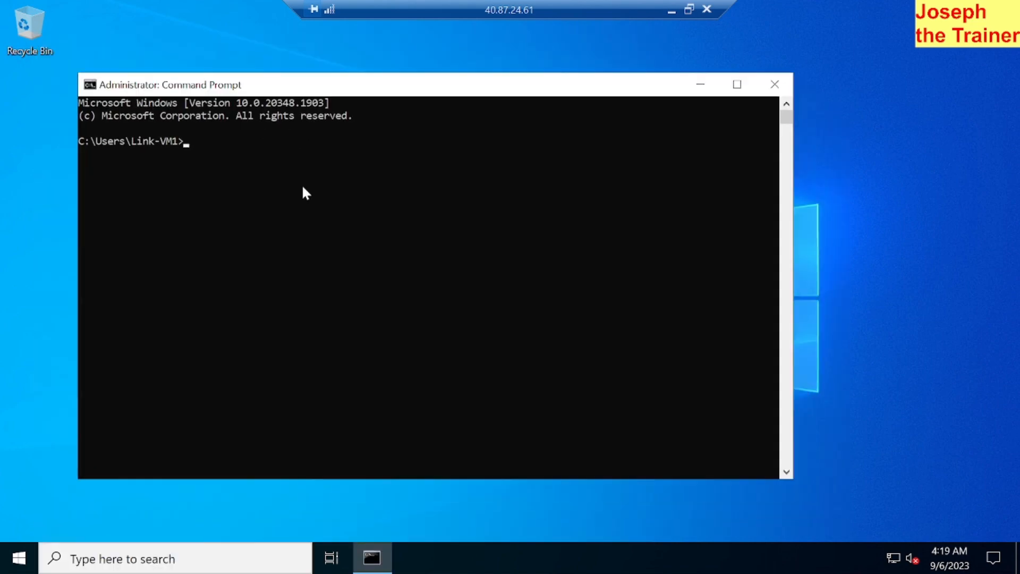
- Run ipconfig in the Link-VM1 Command Prompt to read its private IPv4 address
text(ipc)
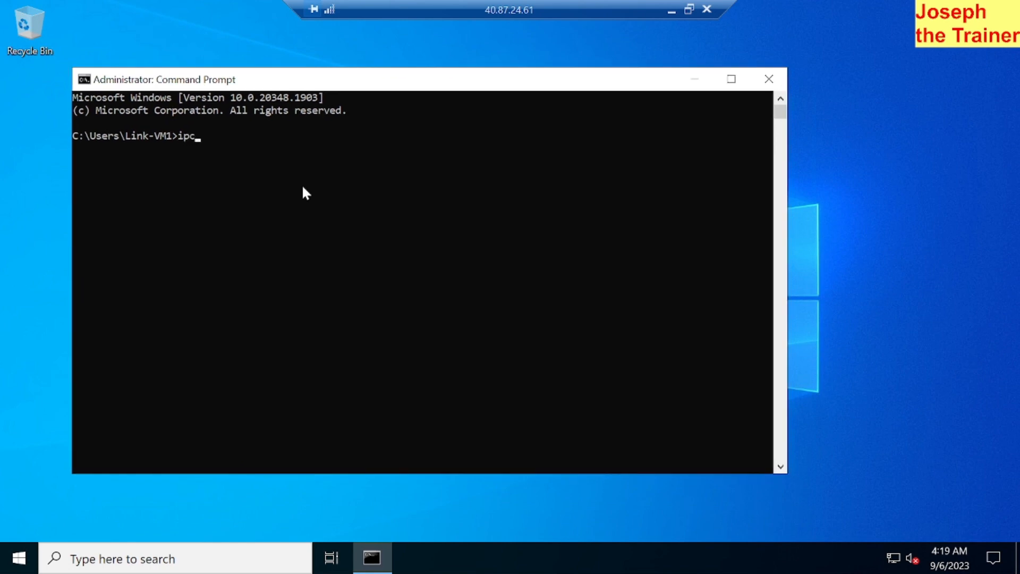
text(onfig)
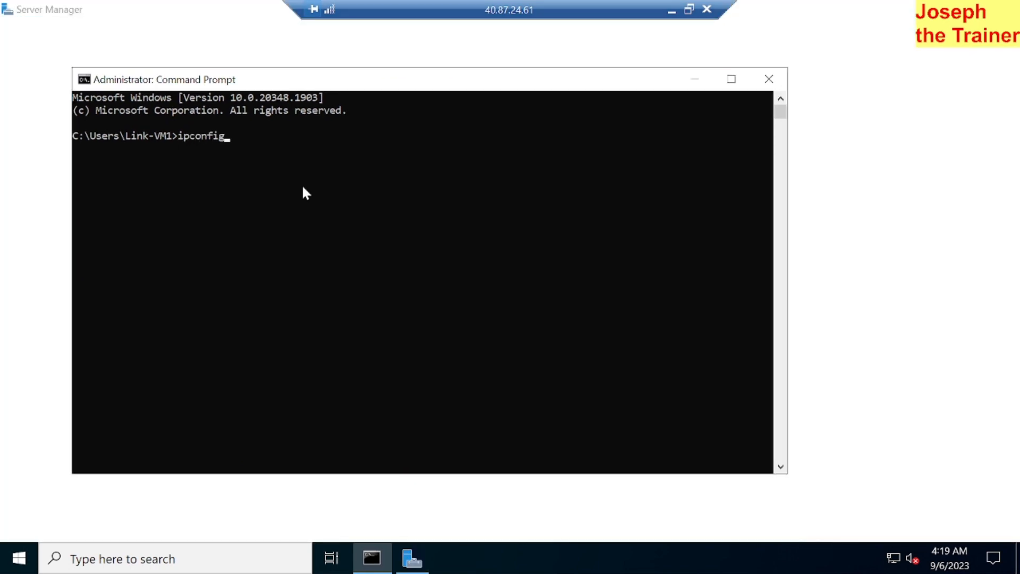
key(Return)
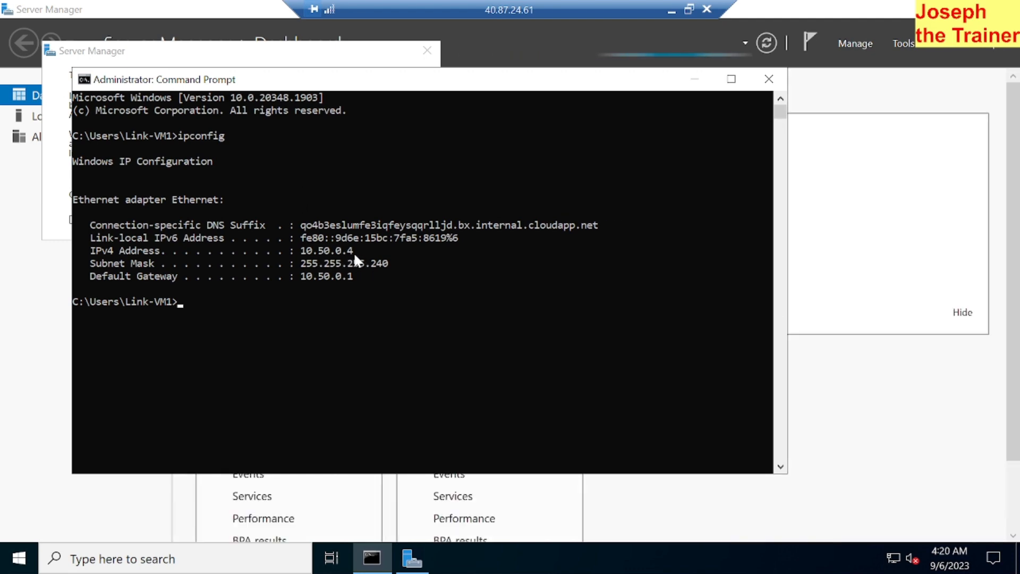
click(185, 304)
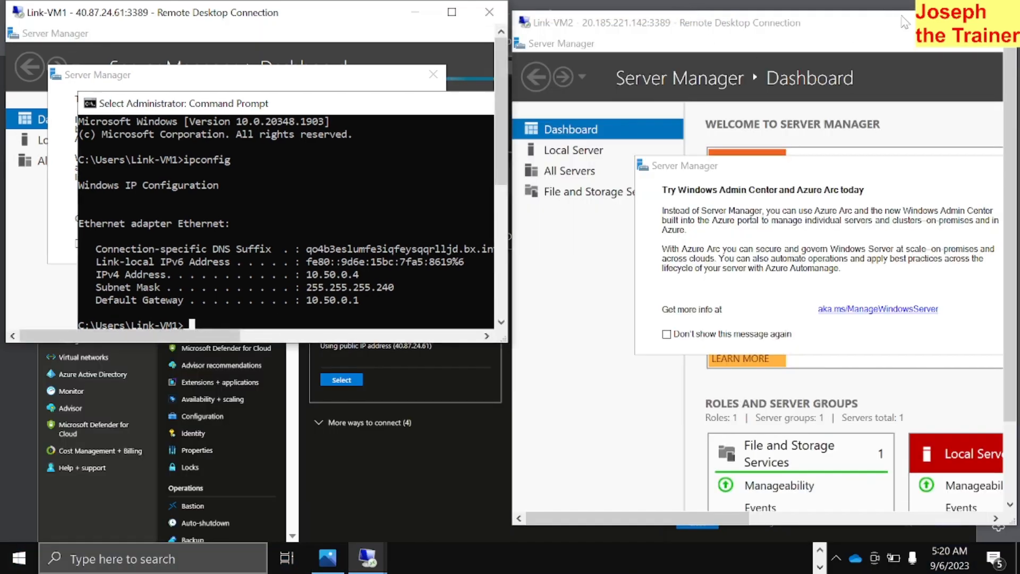
- In a full-screen Link-VM2 session, dismiss the Windows Admin Center notice and open a Command Prompt
click(961, 22)
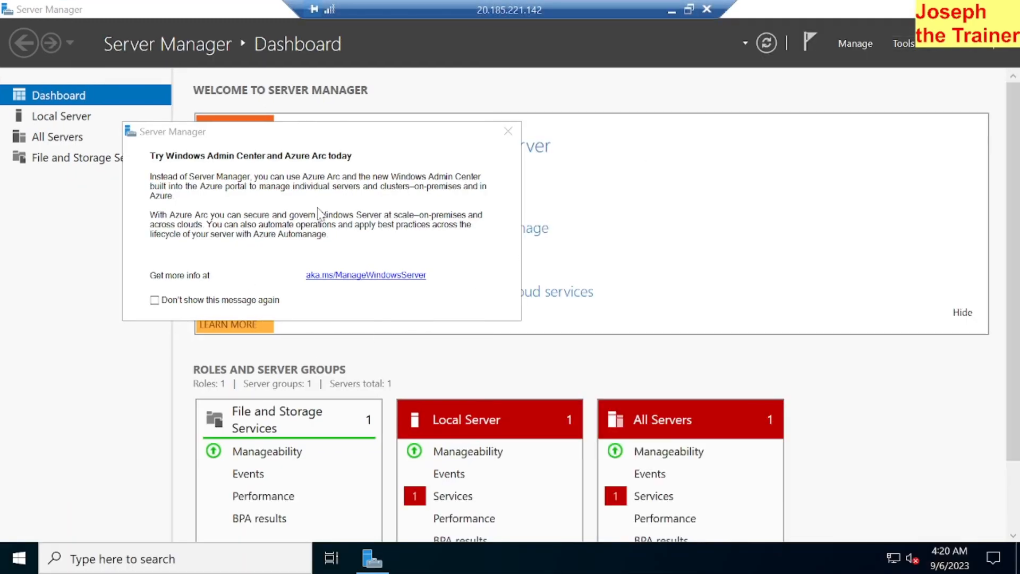
click(507, 132)
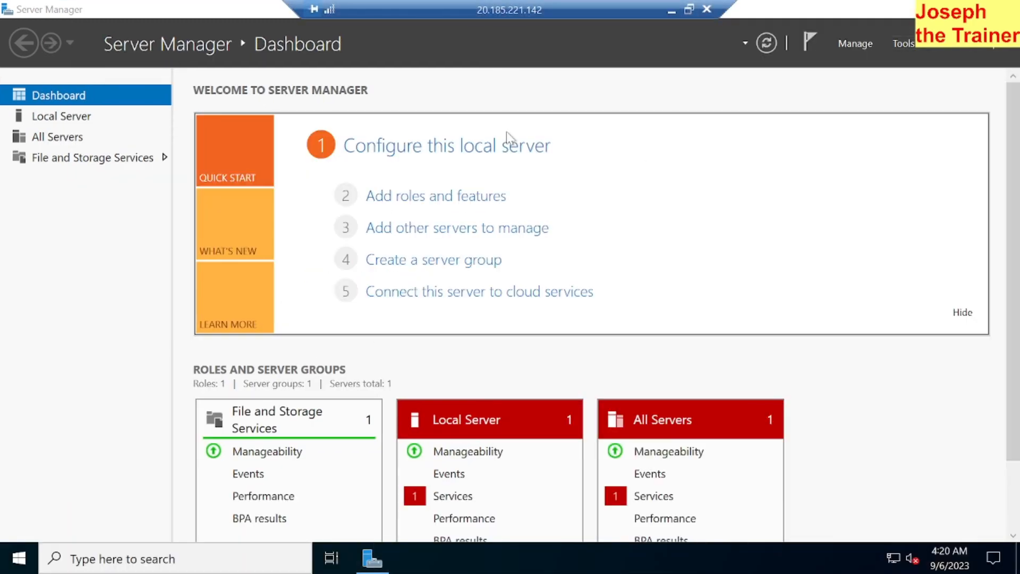
key(super)
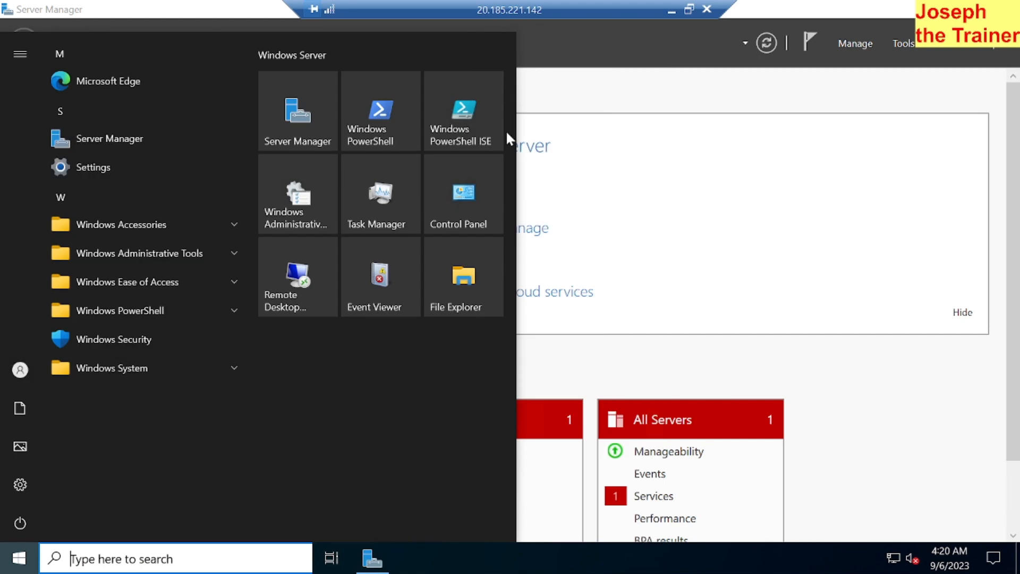
text(cmd)
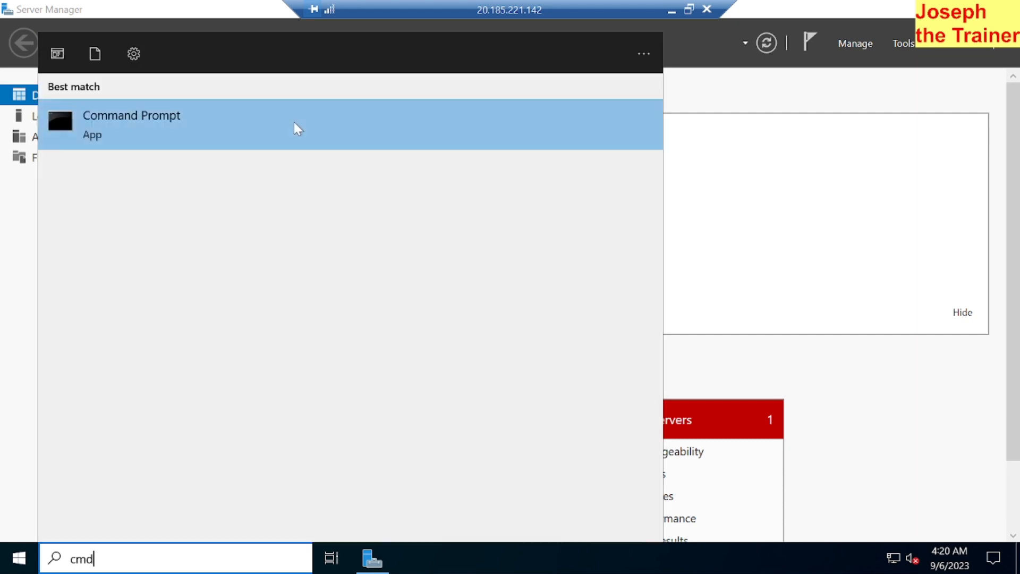
click(293, 120)
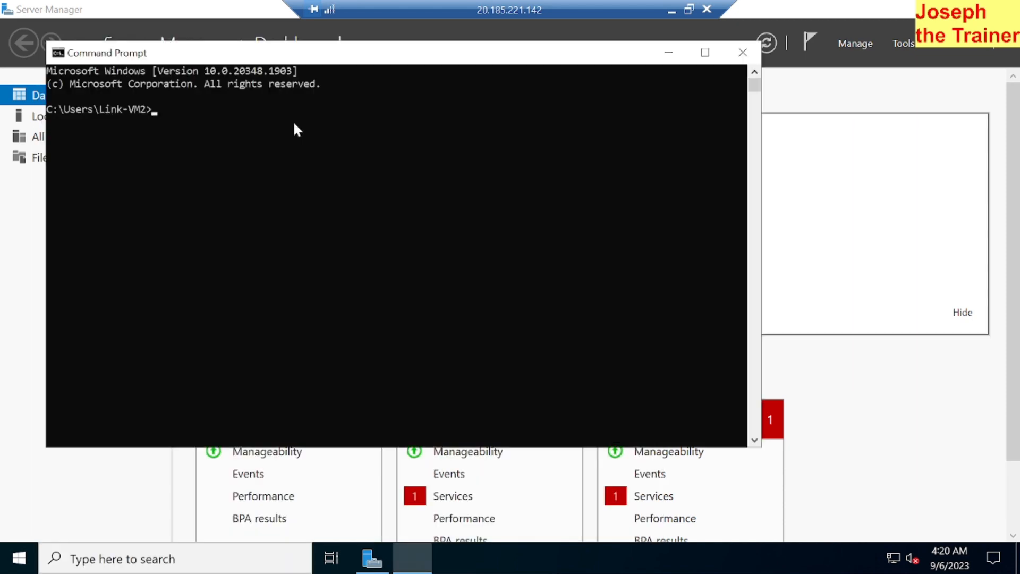
- Run ipconfig in the Link-VM2 Command Prompt to read its private IPv4 address
text(ipcong)
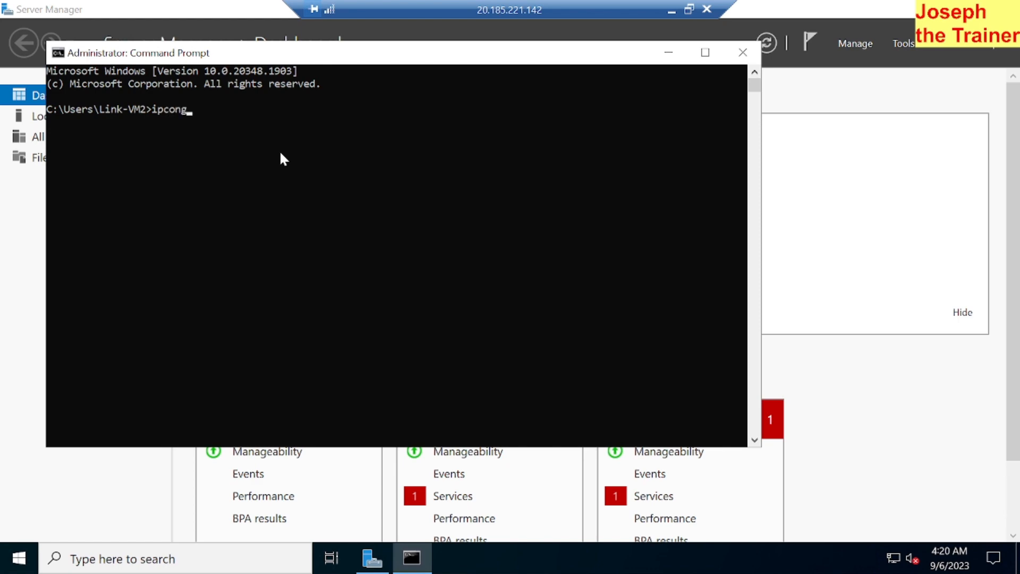
key(BackSpace)
text(fig)
key(Return)
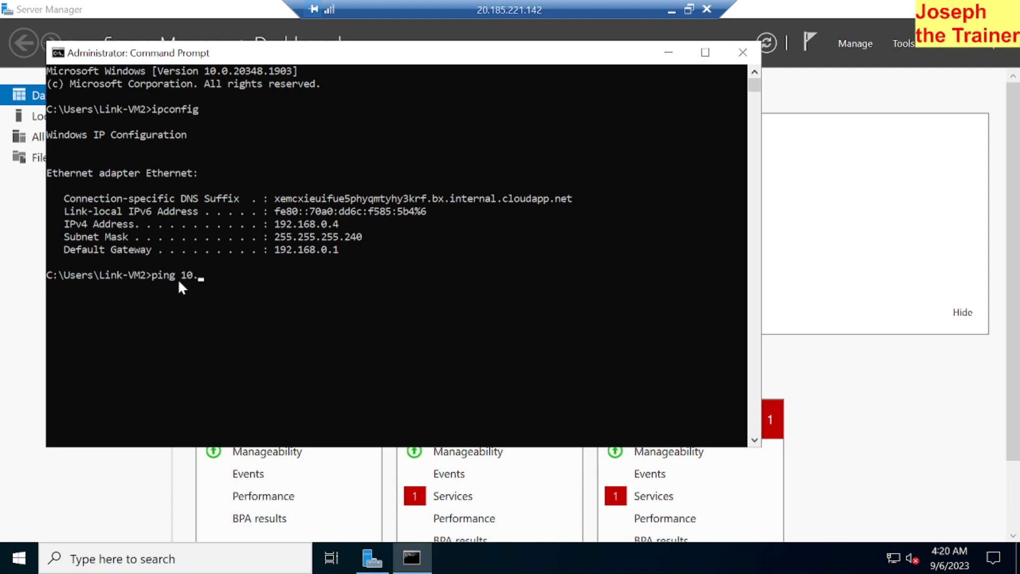
- Start a continuous ping from Link-VM2 to Link-VM1 with ping 10.50.0.4 -t and return the session to a window
text(50.0.4 -t)
key(Return)
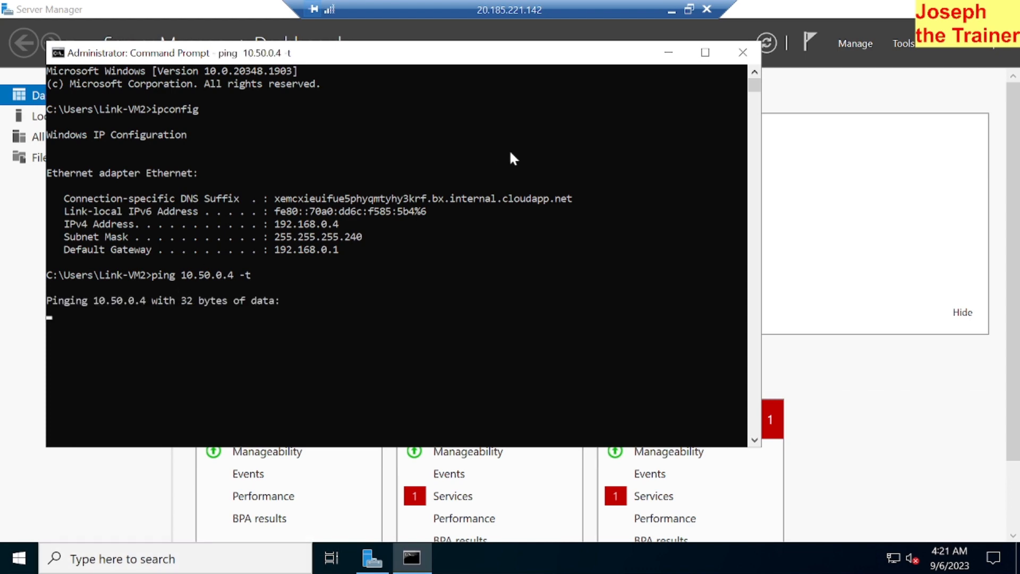
click(689, 11)
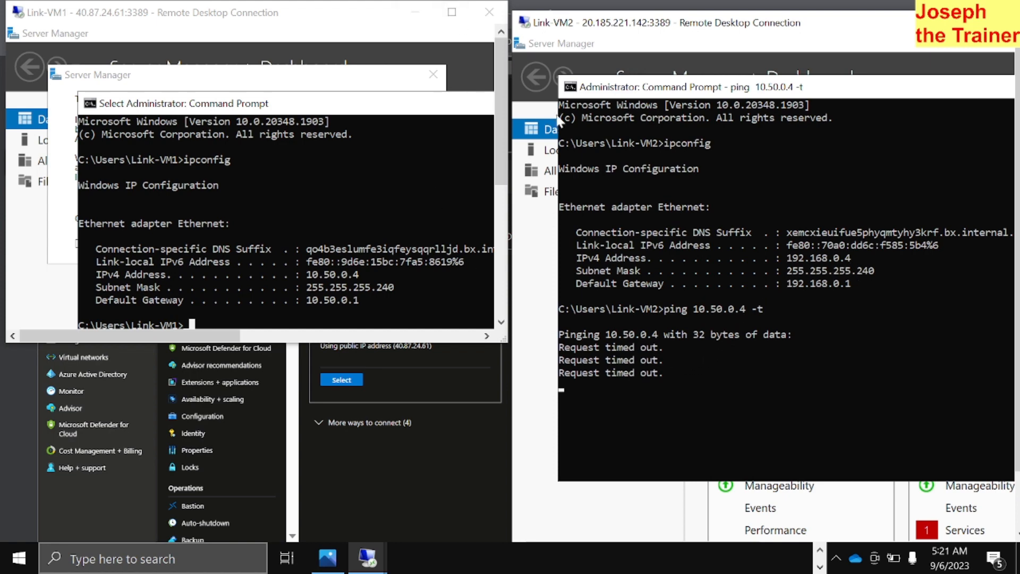
- In a full-screen Link-VM1 session, start a continuous ping to Link-VM2 with ping 192.168.0.4 -t
click(452, 11)
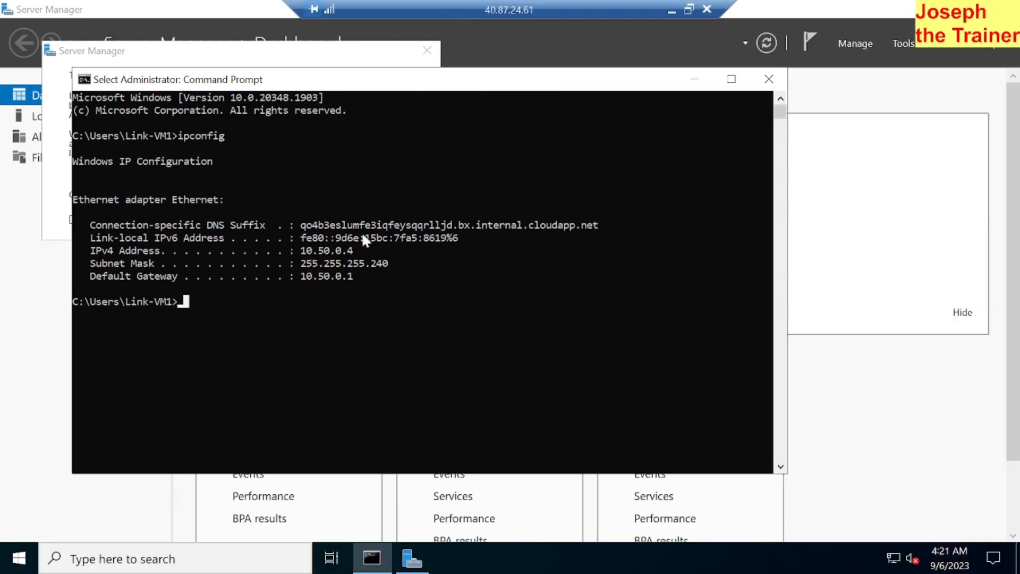
text(ping )
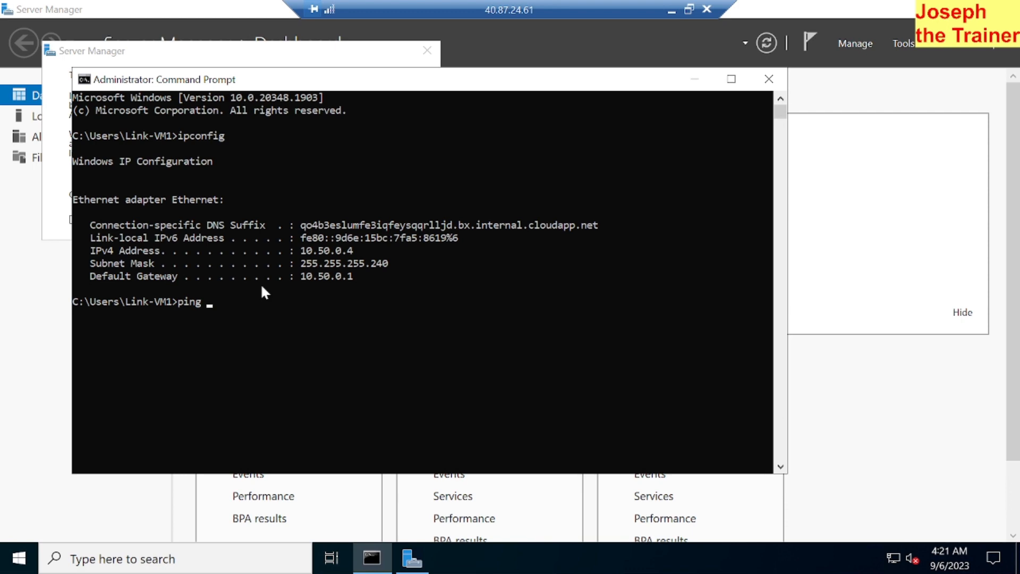
text(192)
text(.168.0.4 -t)
key(Return)
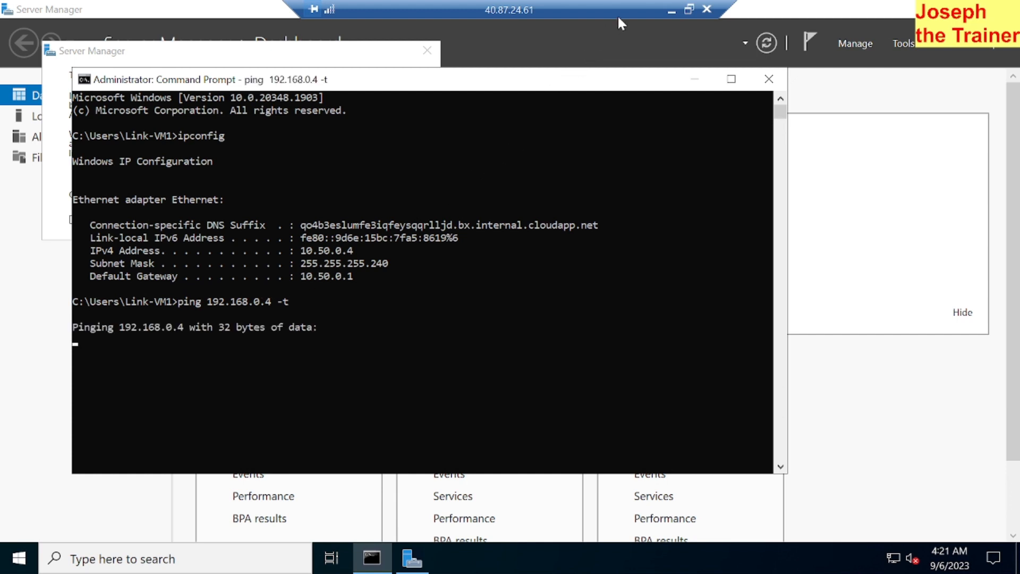
- Return the Link-VM1 session to a window and extend its height so both ping outputs show side by side
click(689, 11)
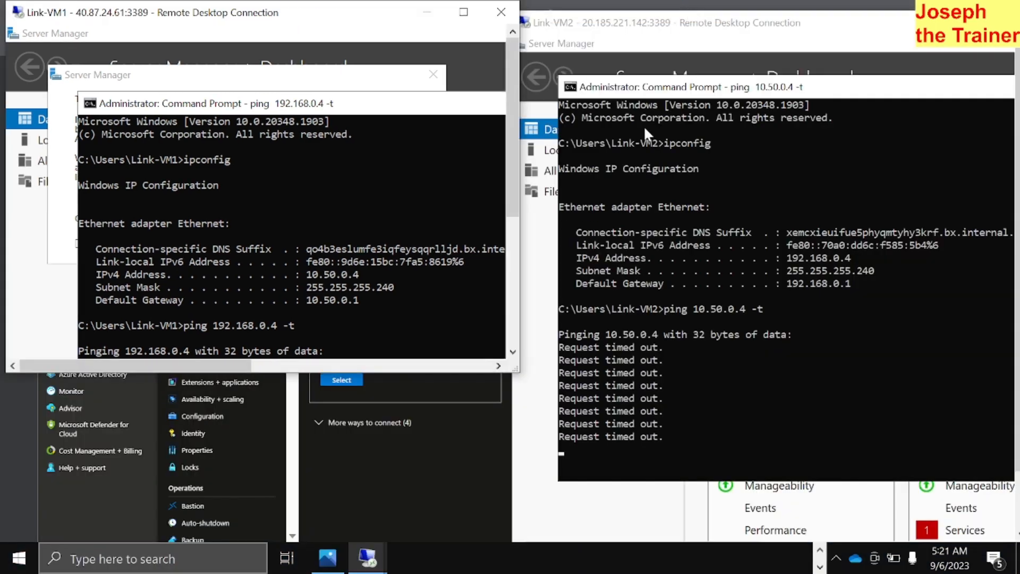
drag(300, 372, 300, 538)
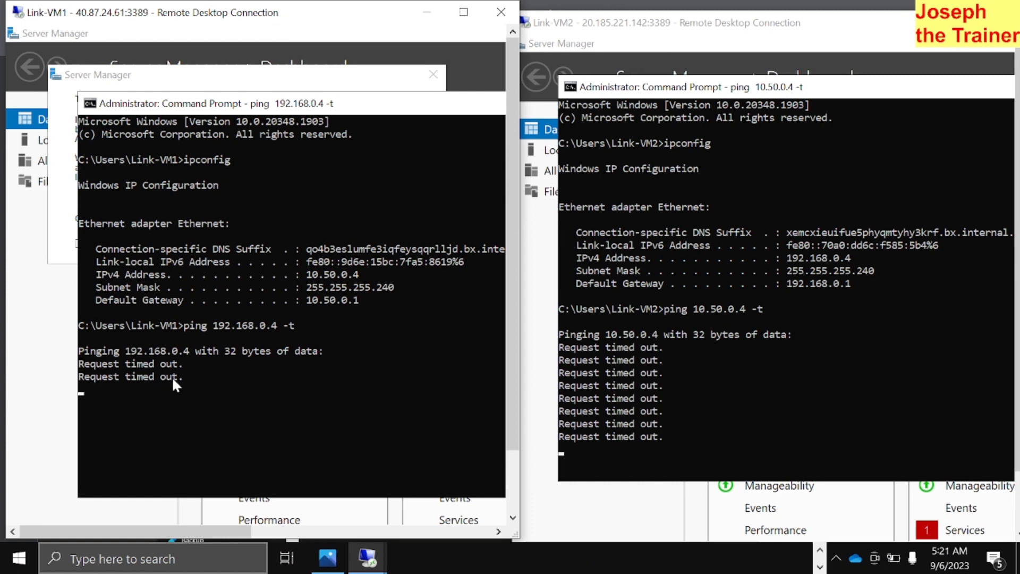